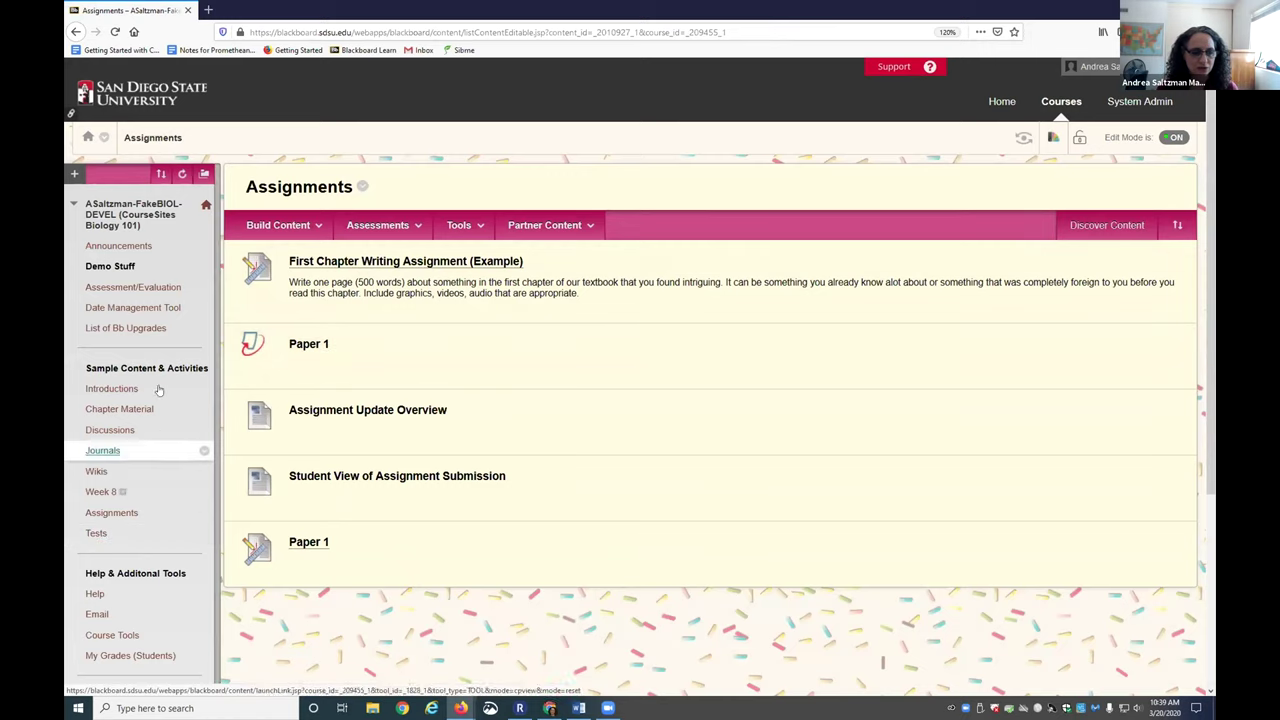
Create a new test named "Test 2" in the course's Tests content area.
click(127, 535)
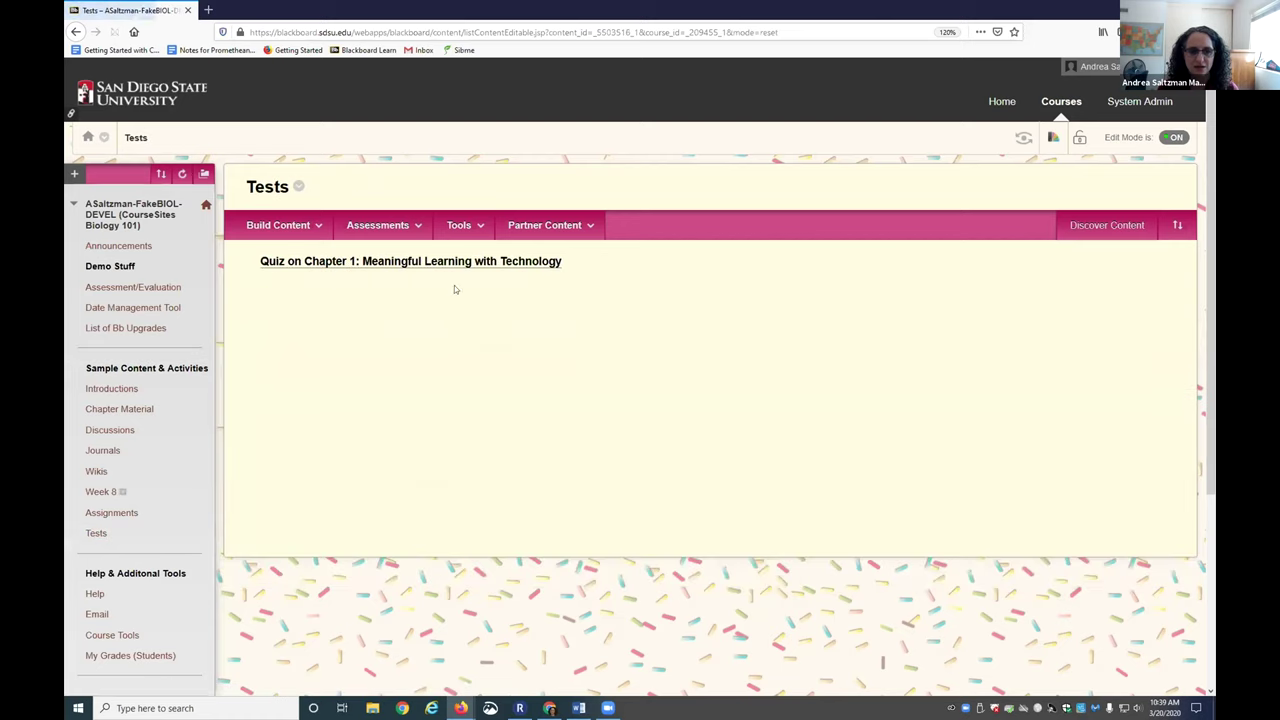
click(404, 226)
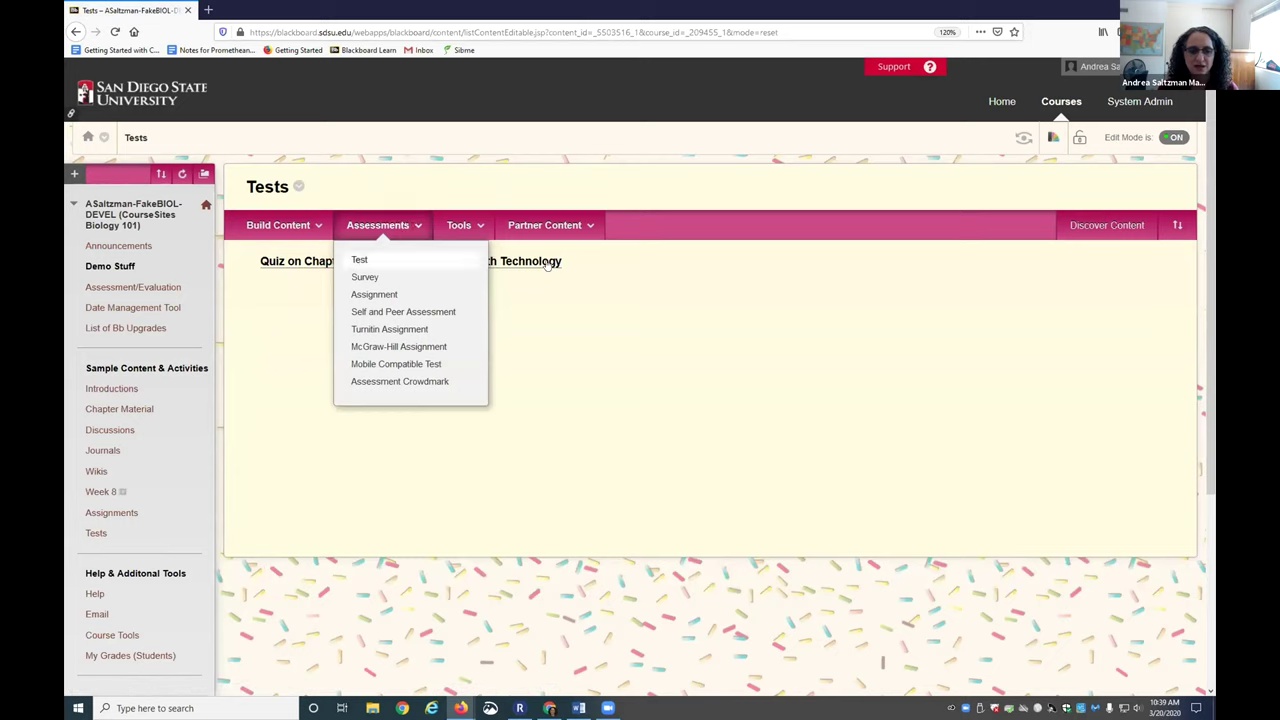
click(395, 230)
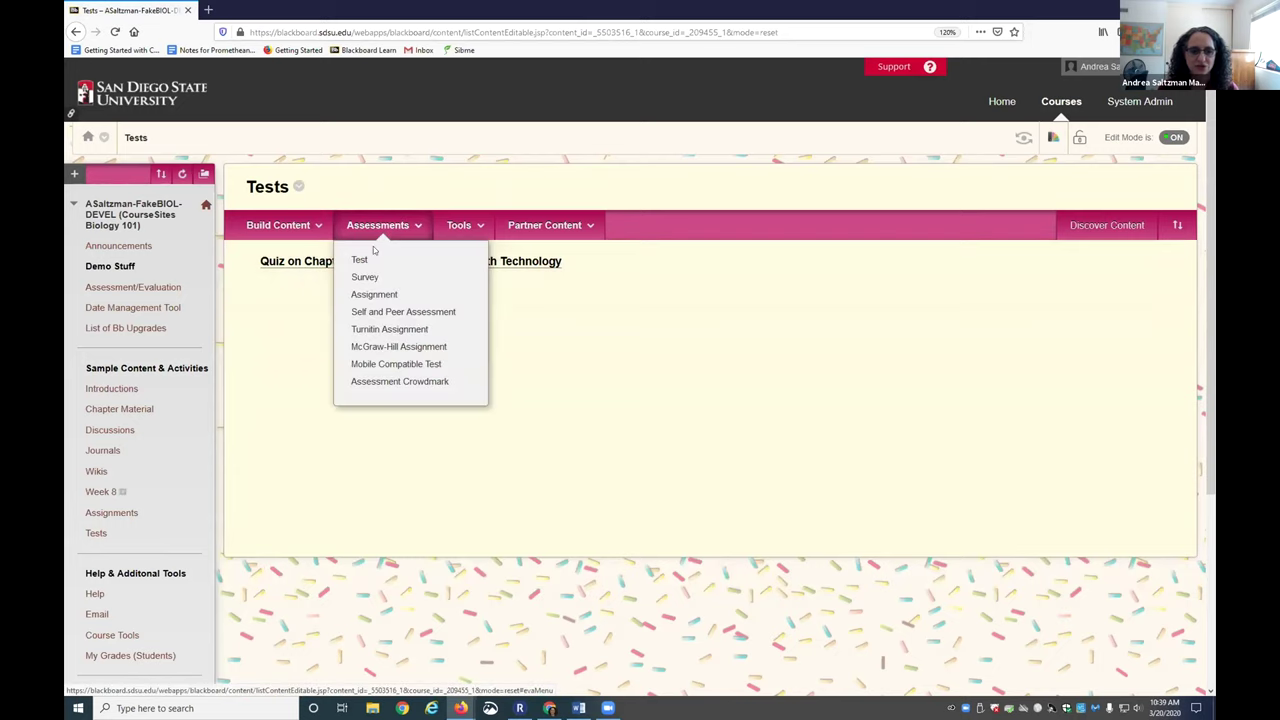
click(356, 262)
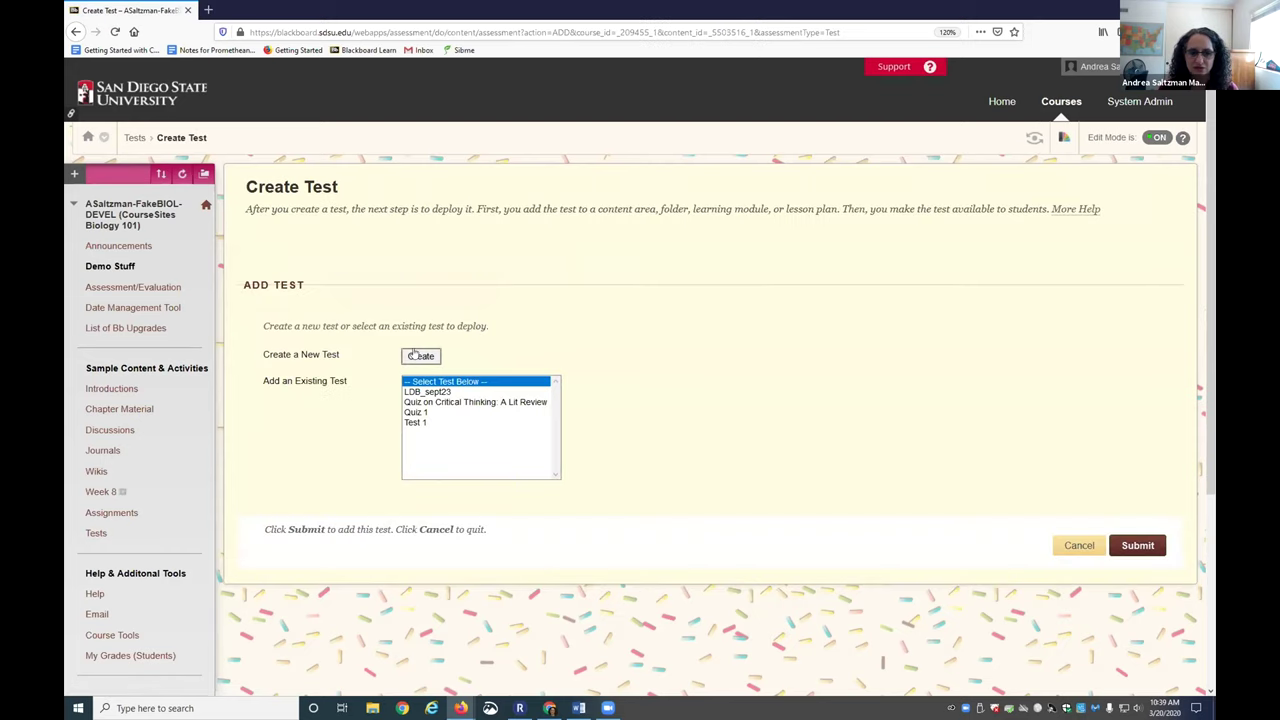
click(424, 358)
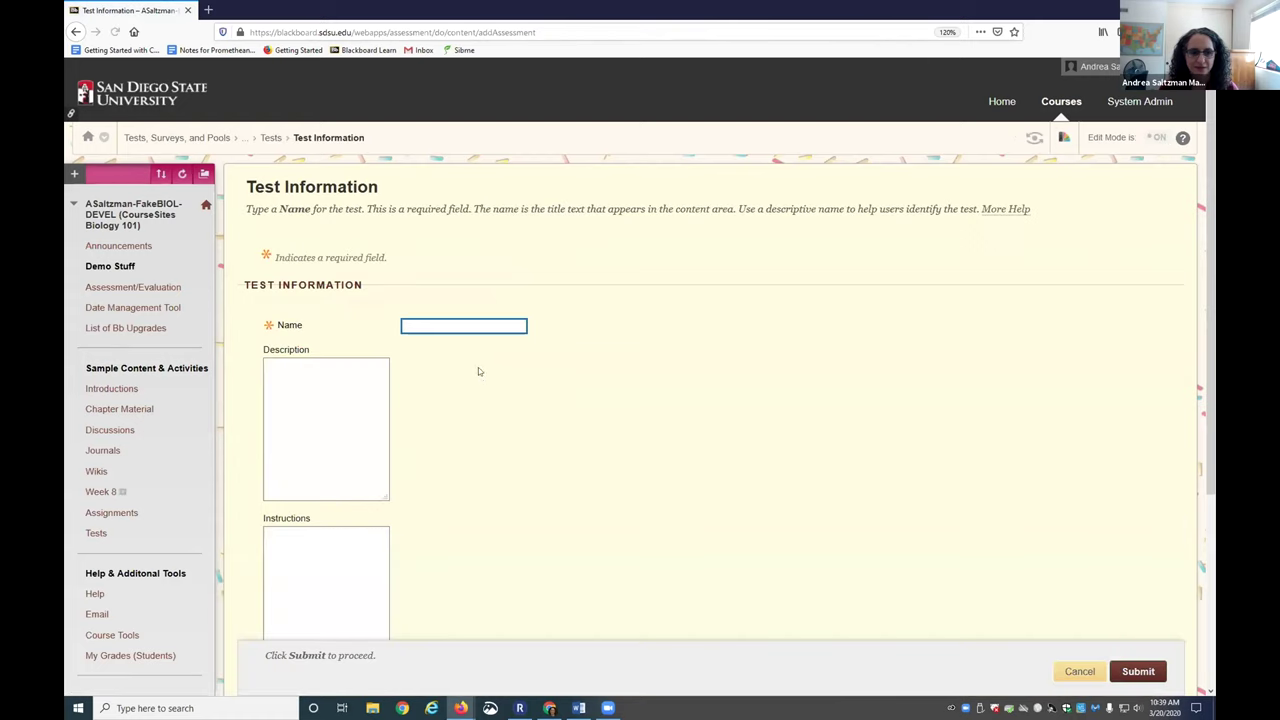
click(449, 324)
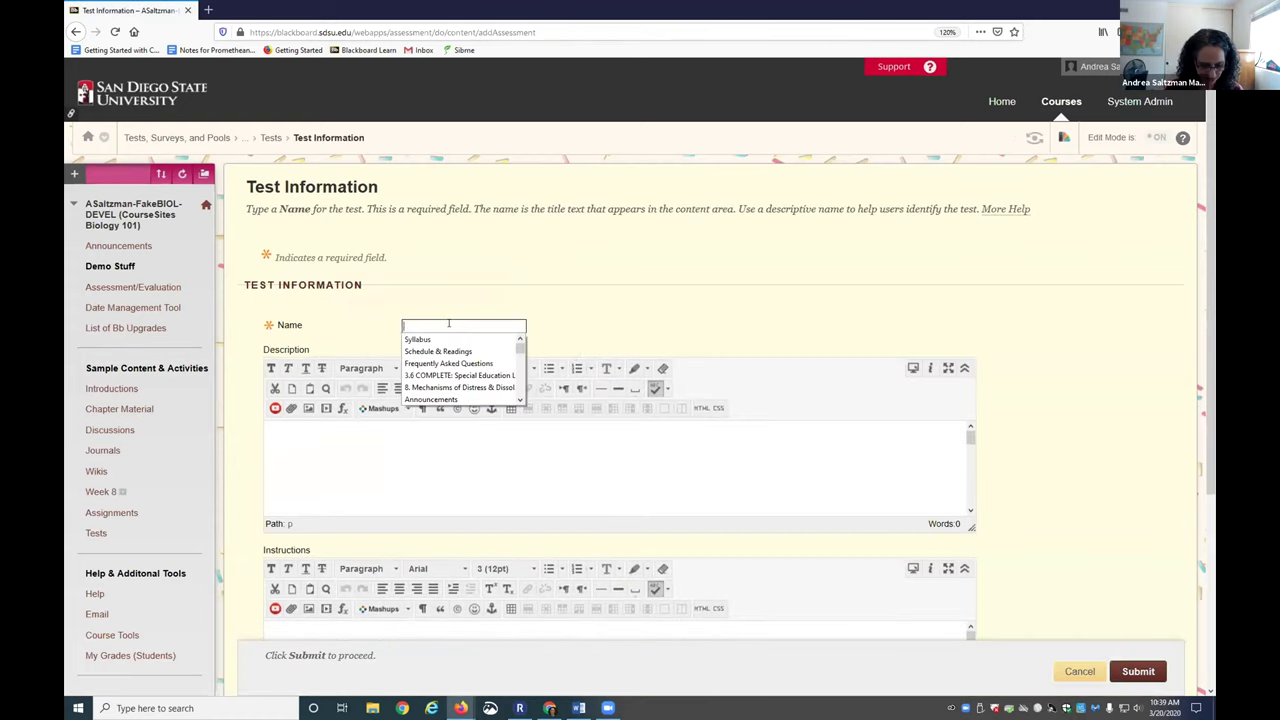
text(Test 2)
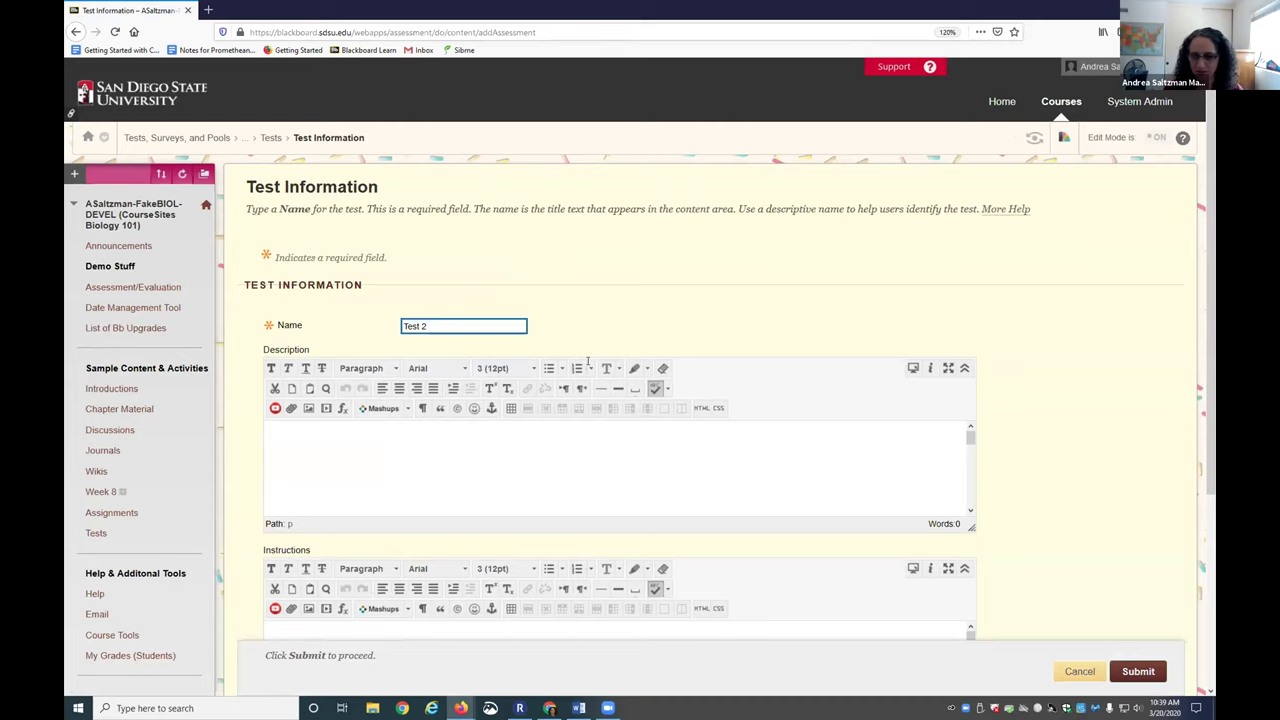
click(1128, 671)
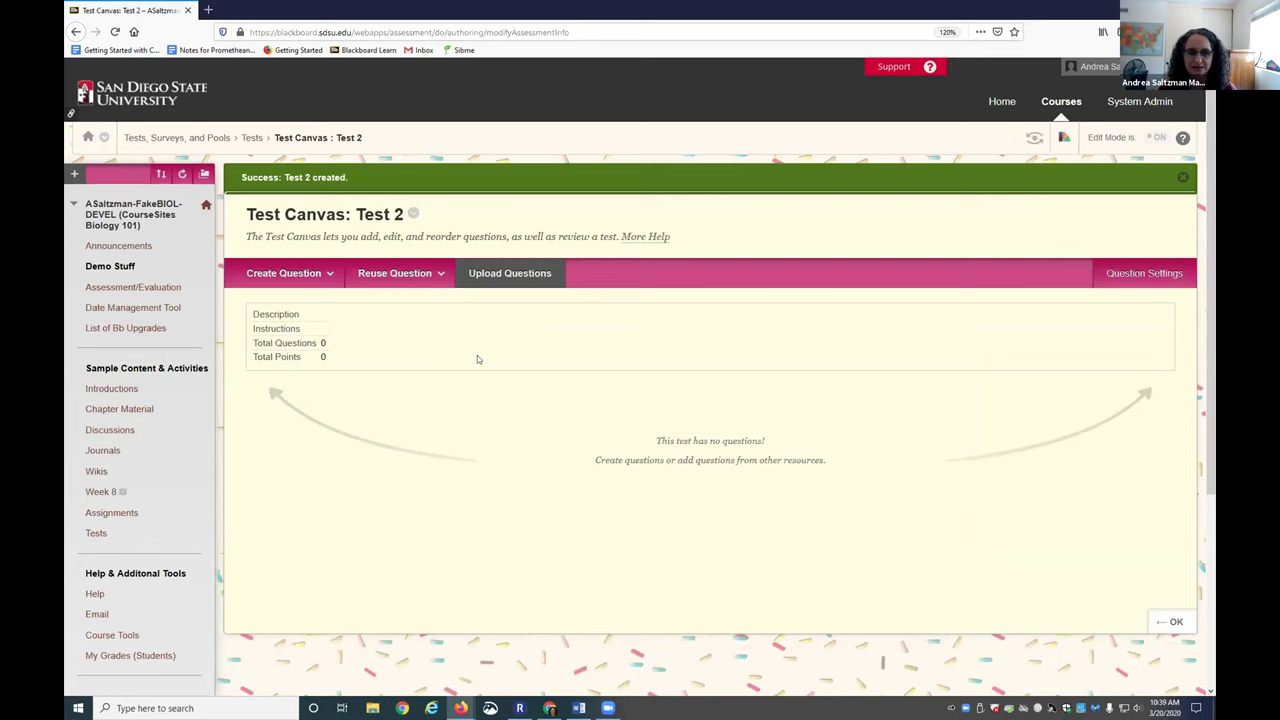
Review the question types that can be created for Test 2.
click(298, 277)
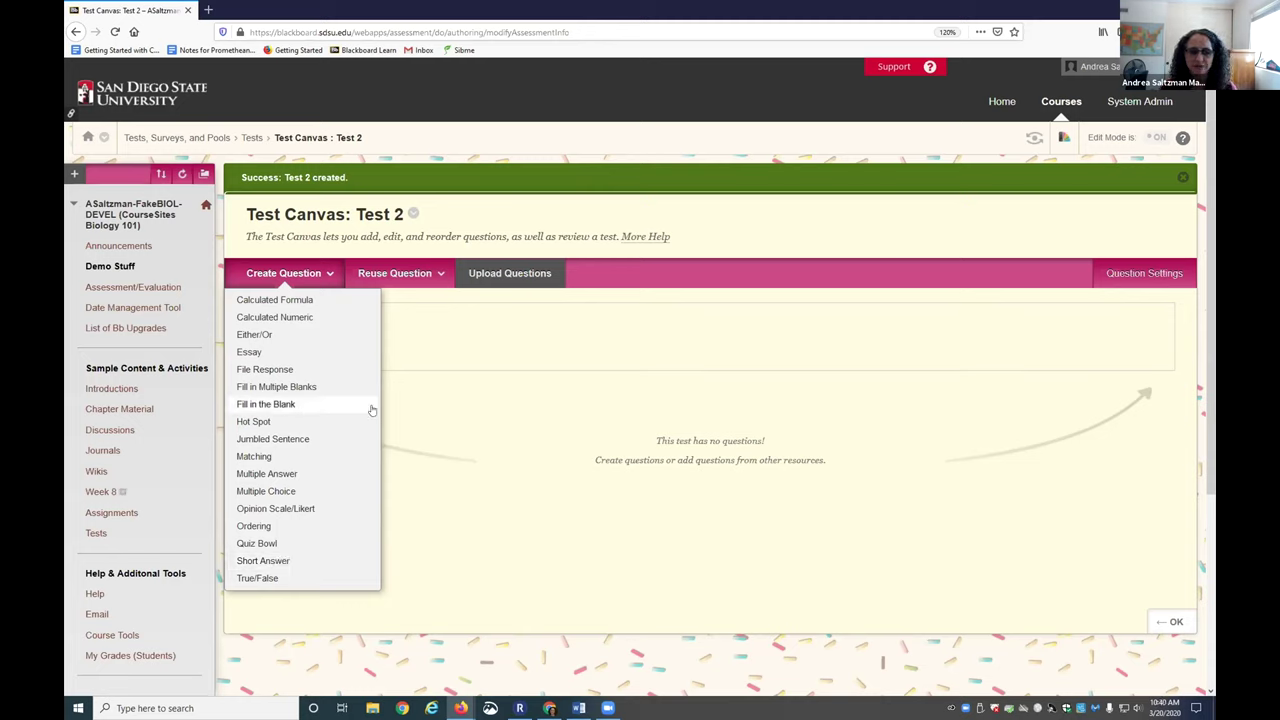
click(472, 410)
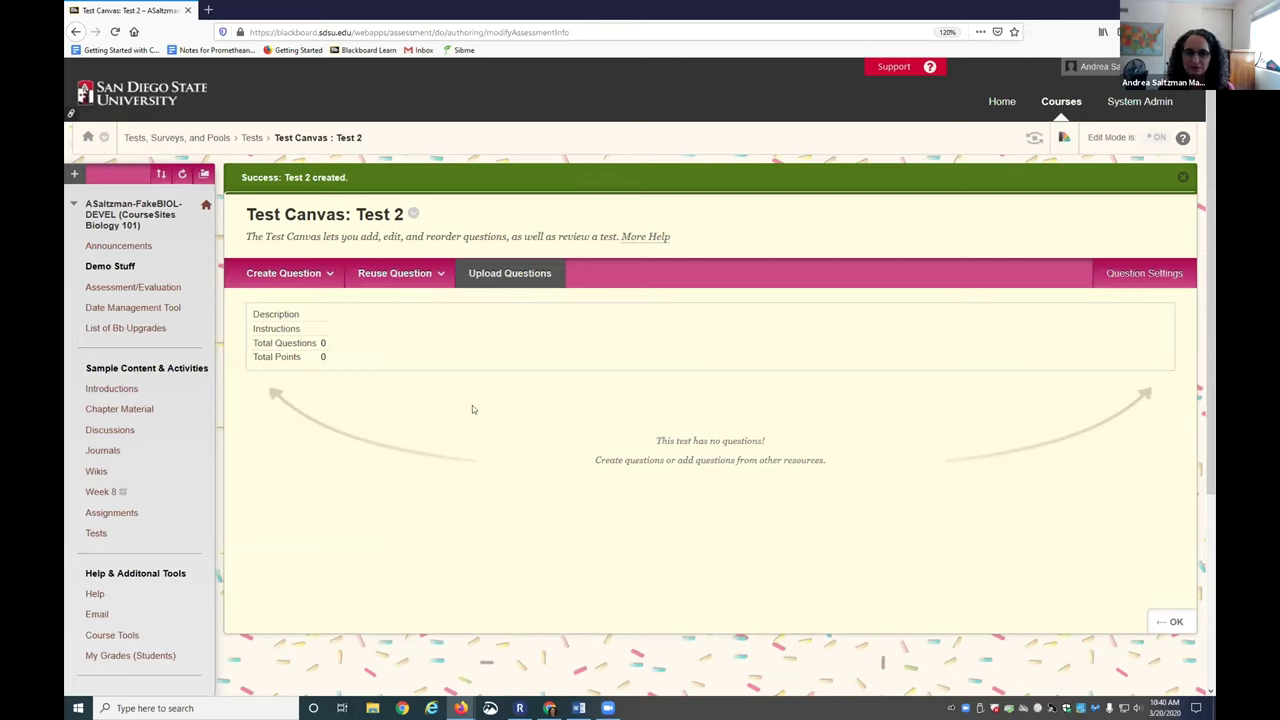
click(316, 283)
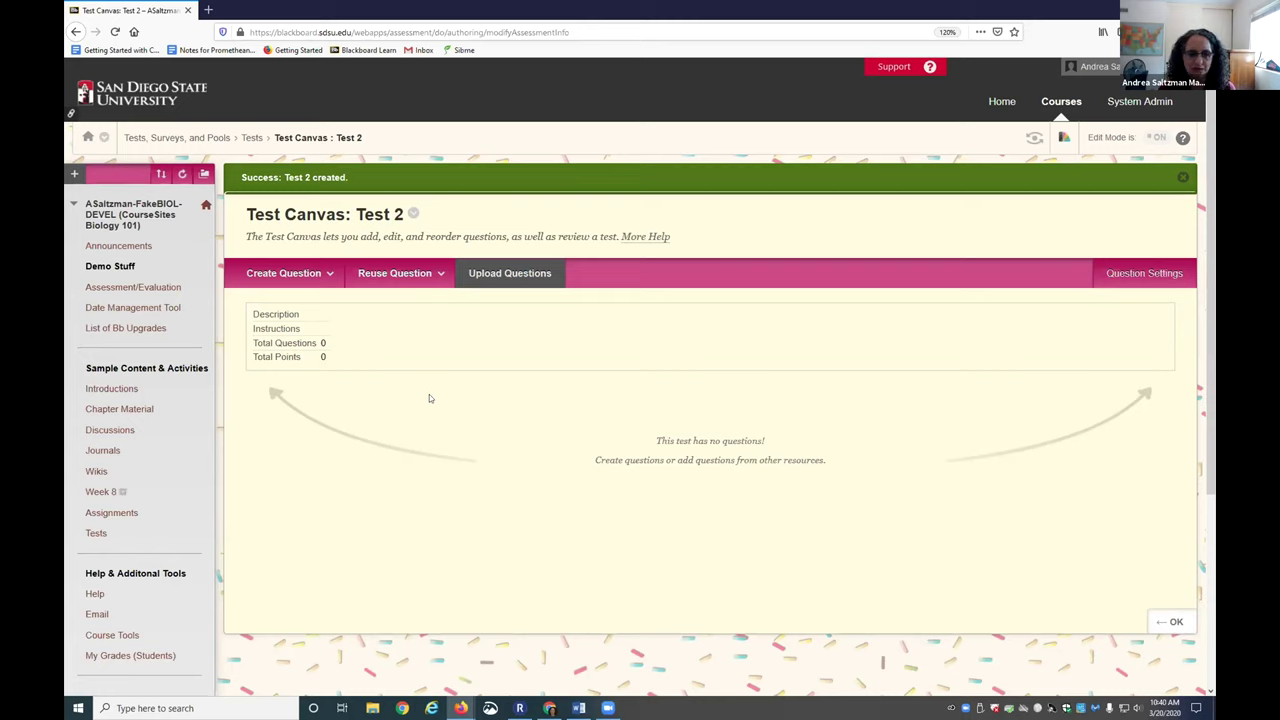
Start a Multiple Choice question, examine its options, answer fields and feedback section, and leave it without saving.
click(288, 273)
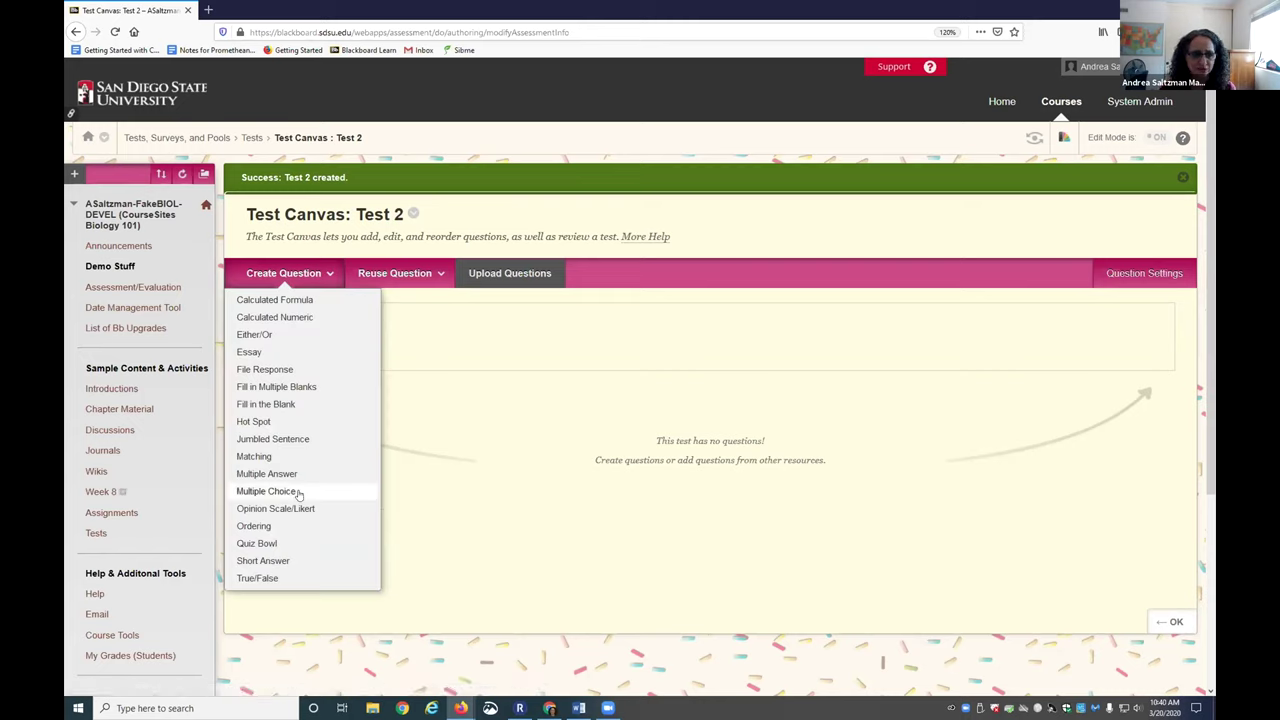
click(298, 493)
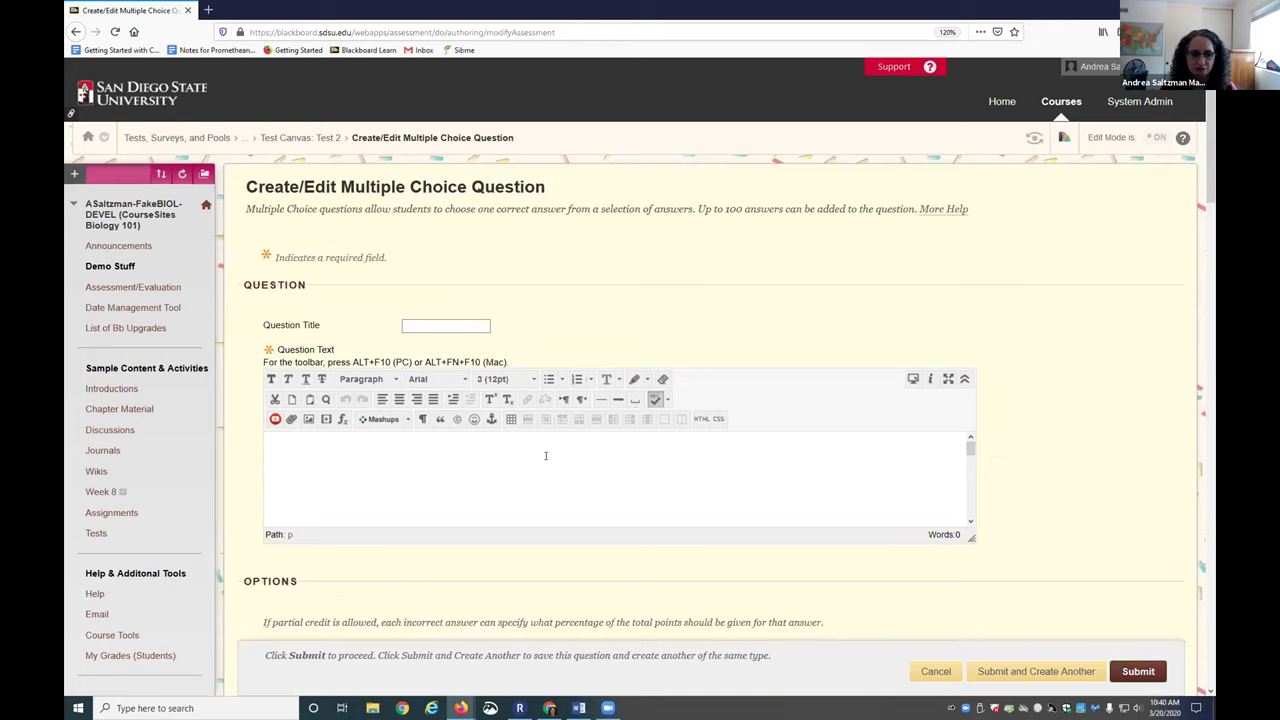
scroll(546, 531, down, 3)
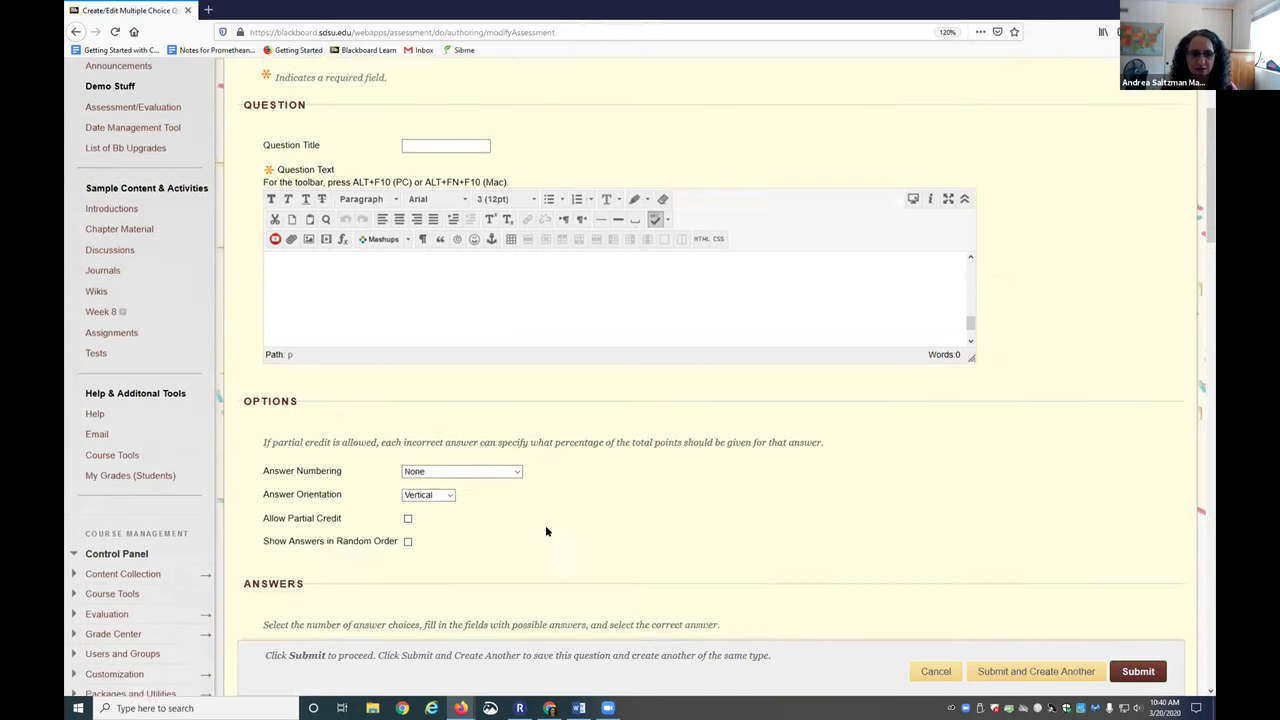
scroll(546, 520, down, 6)
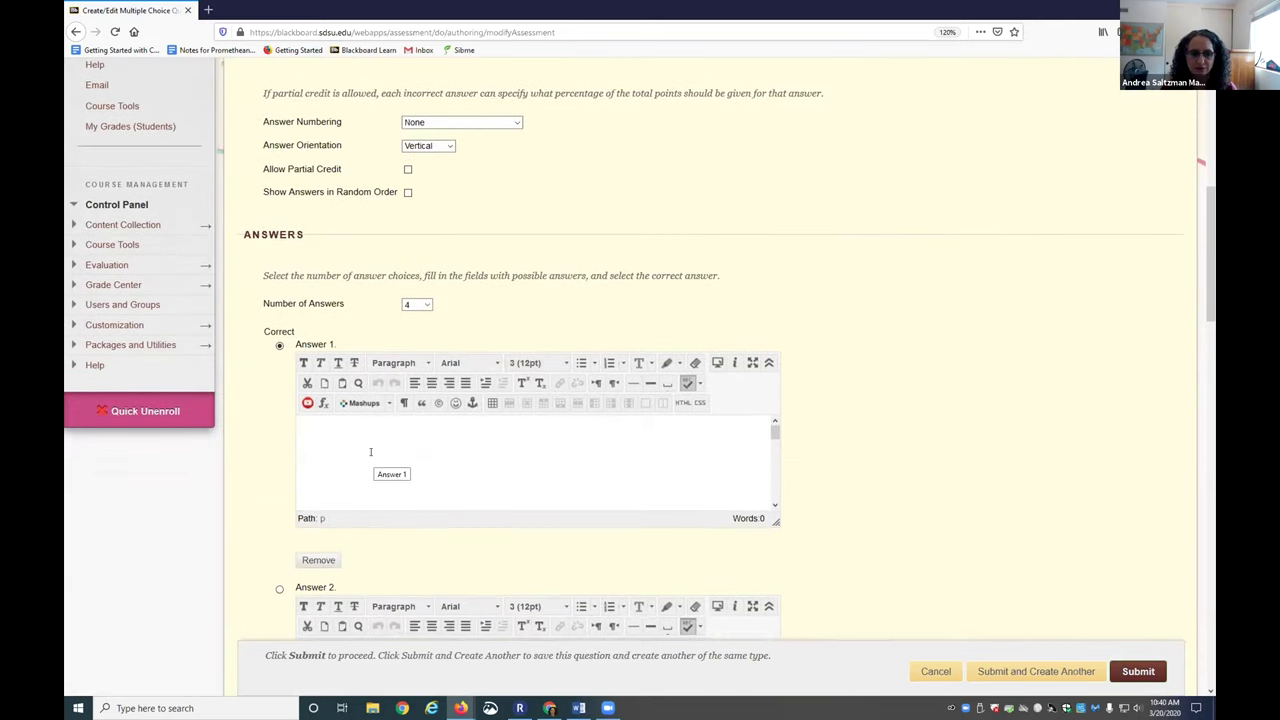
click(483, 460)
scroll(549, 456, down, 3)
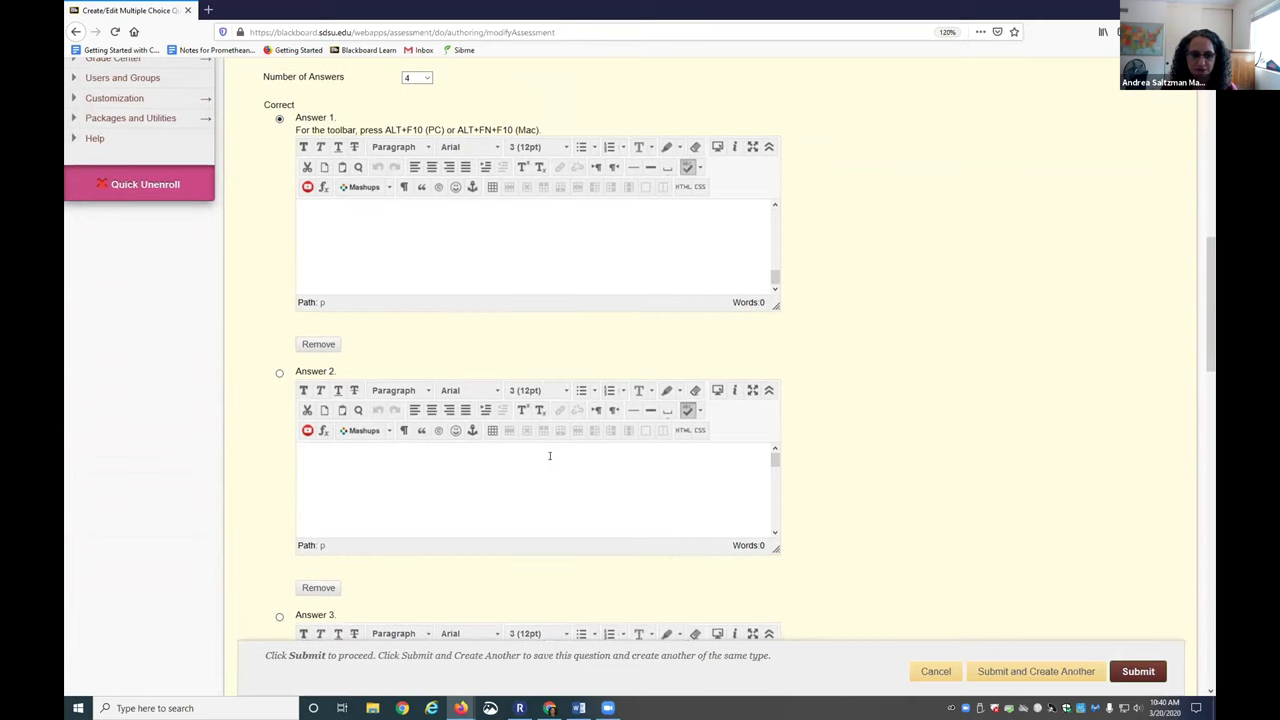
scroll(530, 475, down, 5)
scroll(693, 545, down, 4)
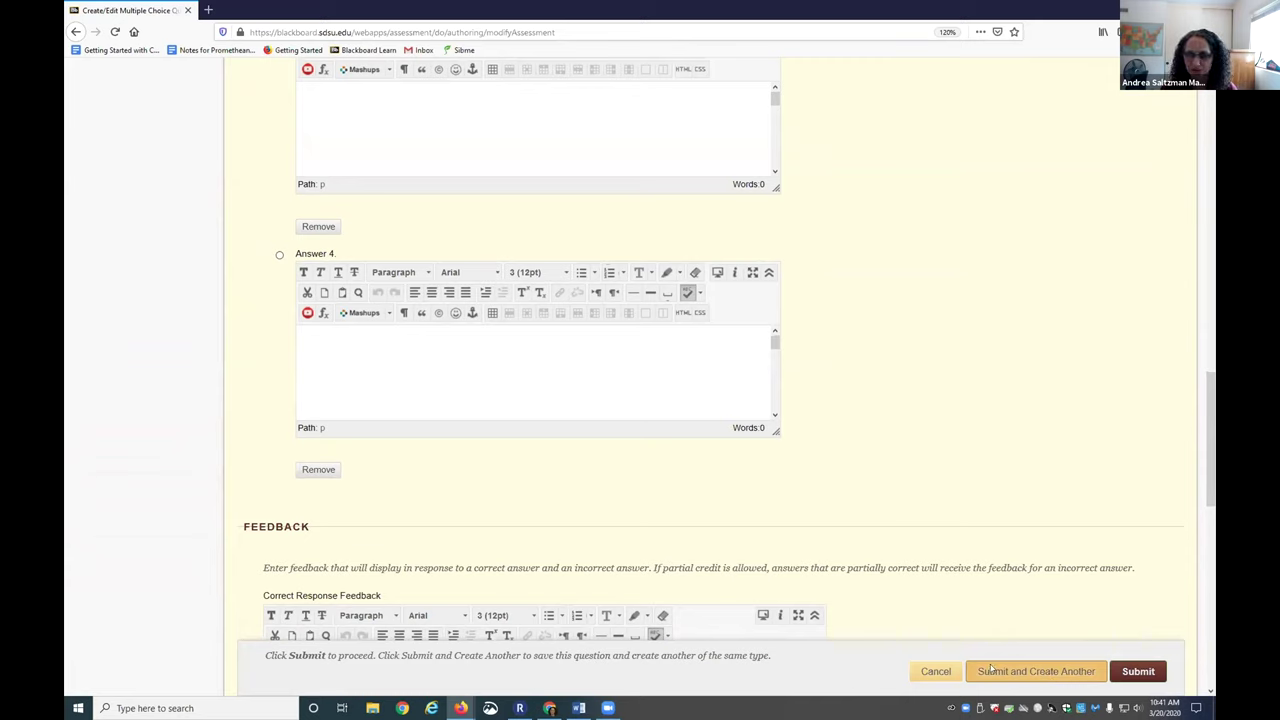
click(930, 671)
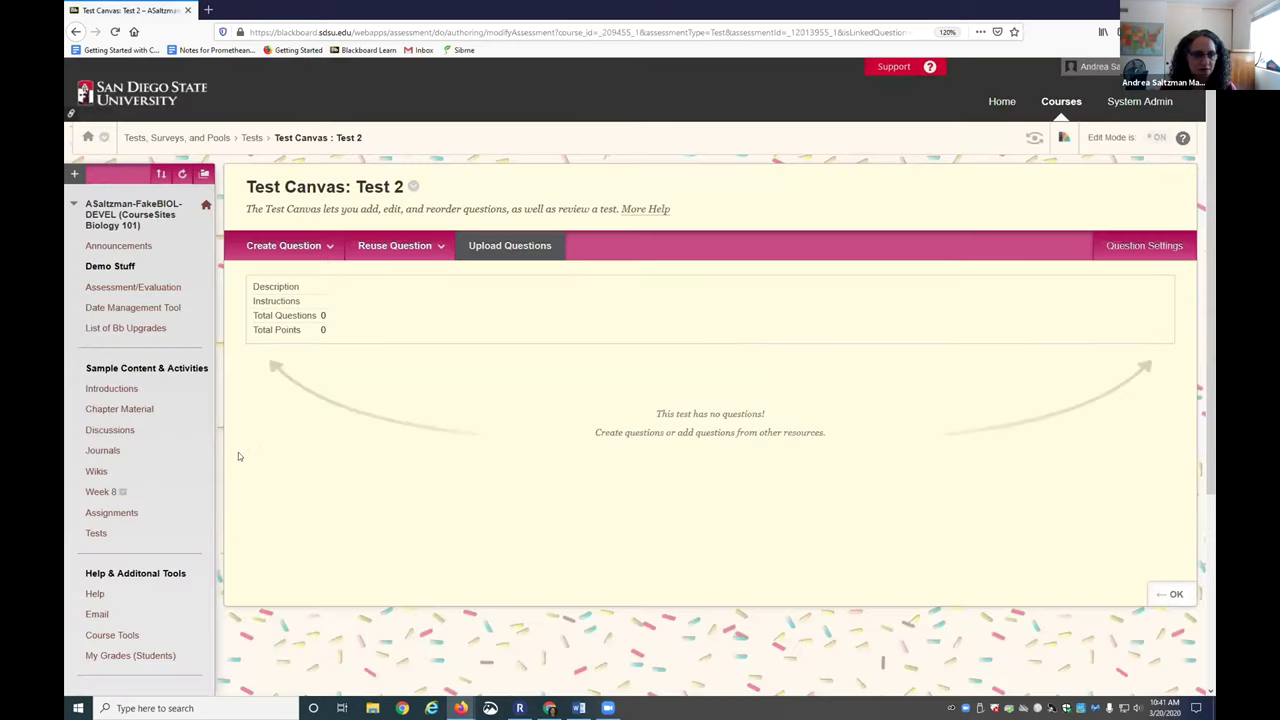
View the assessment columns in the Full Grade Center and consult the icon legend for the grade symbols.
scroll(281, 446, down, 3)
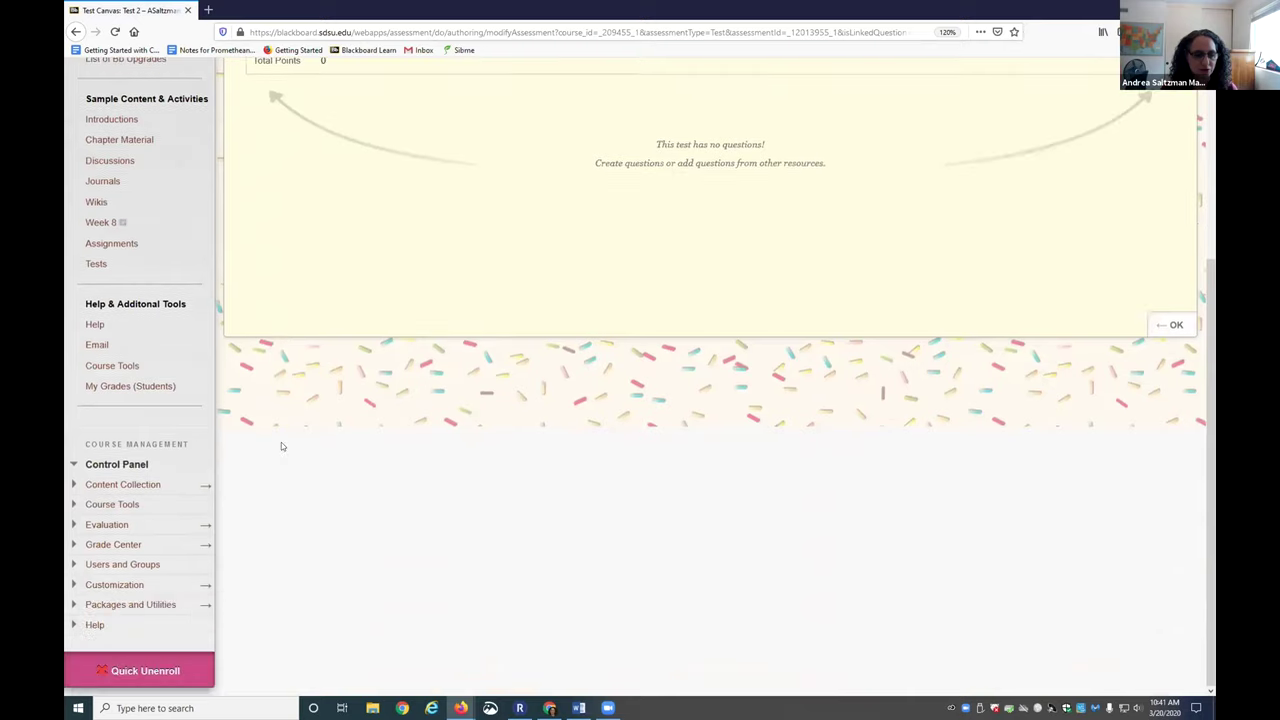
click(204, 544)
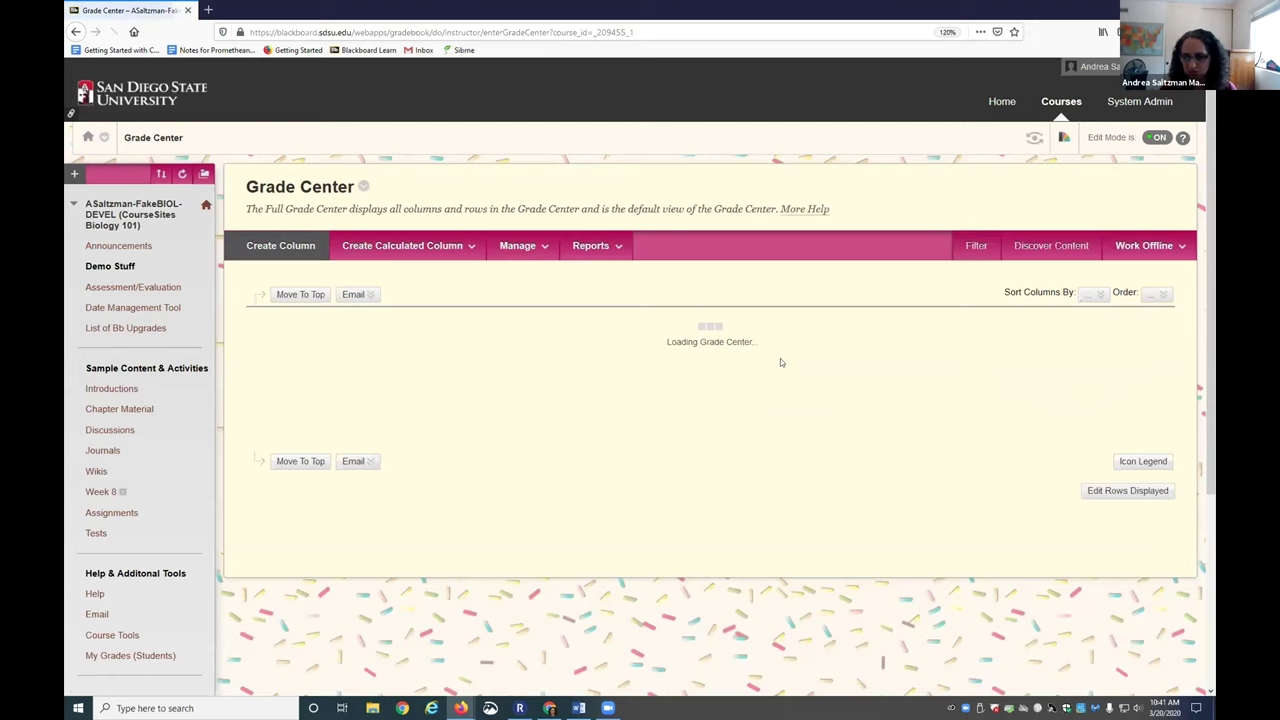
mouse_move(940, 641)
mouse_down()
mouse_move(1094, 641)
mouse_move(931, 641)
mouse_up()
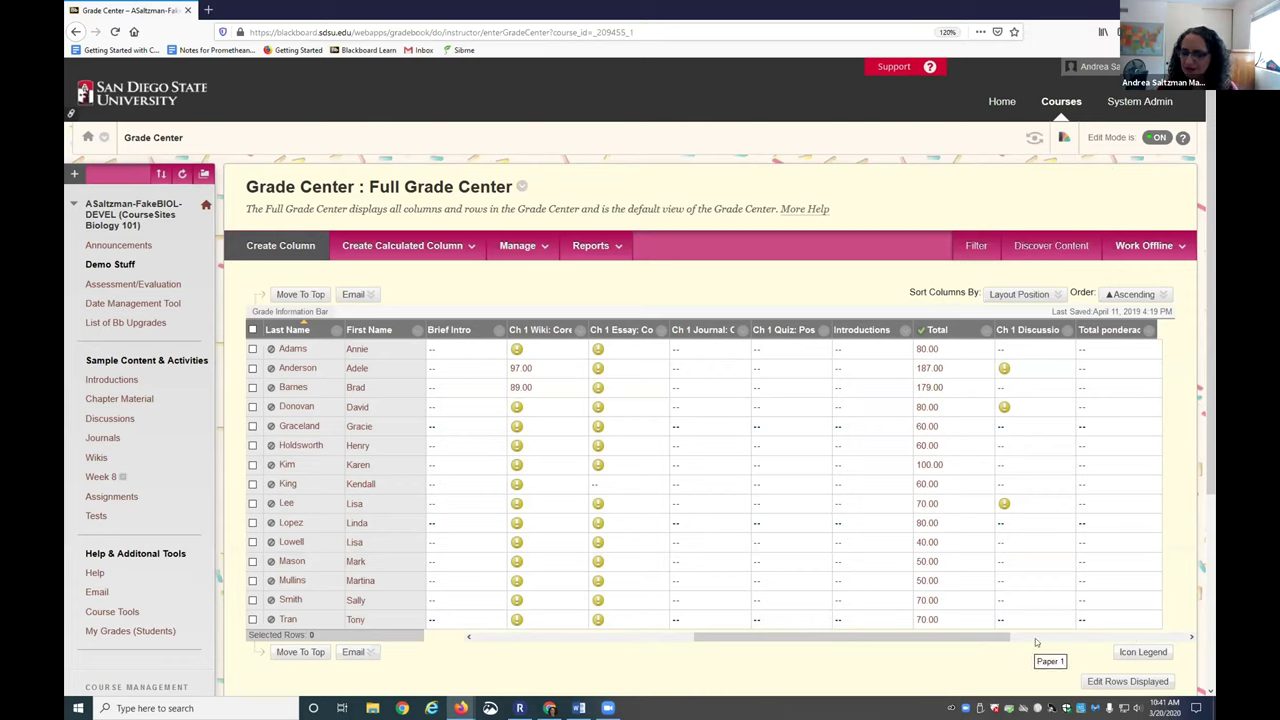
click(1120, 651)
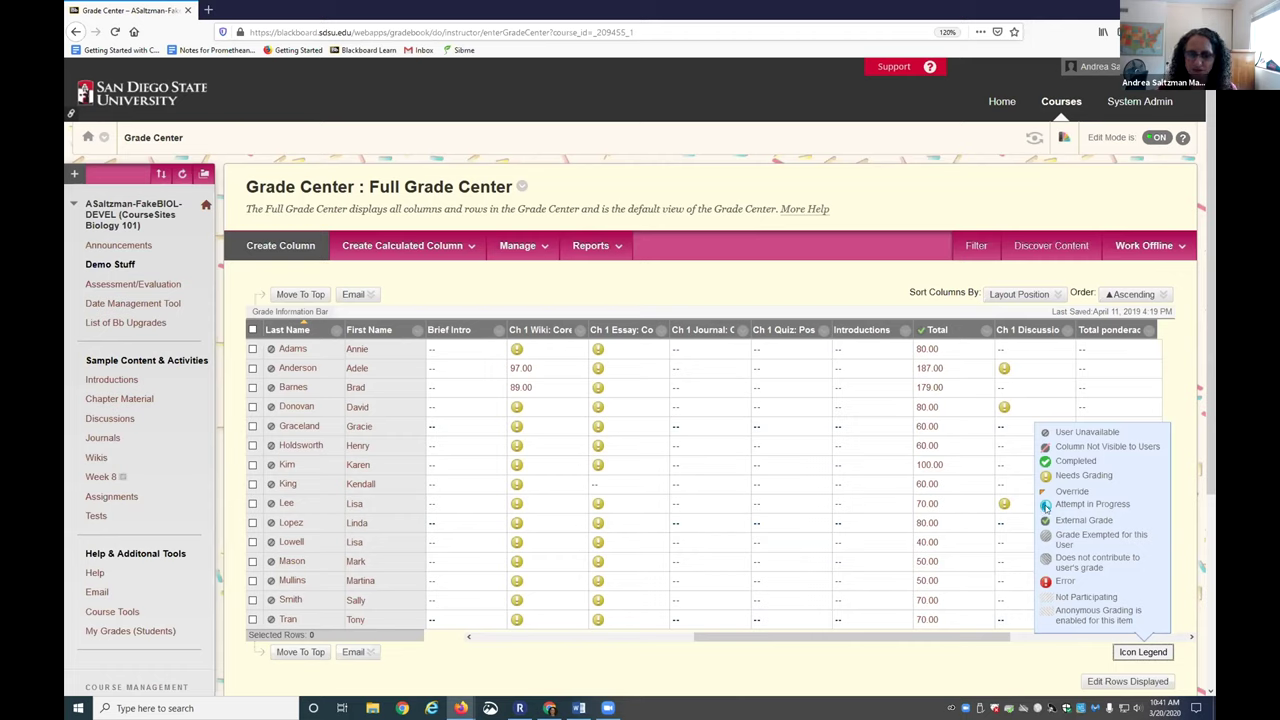
click(1038, 649)
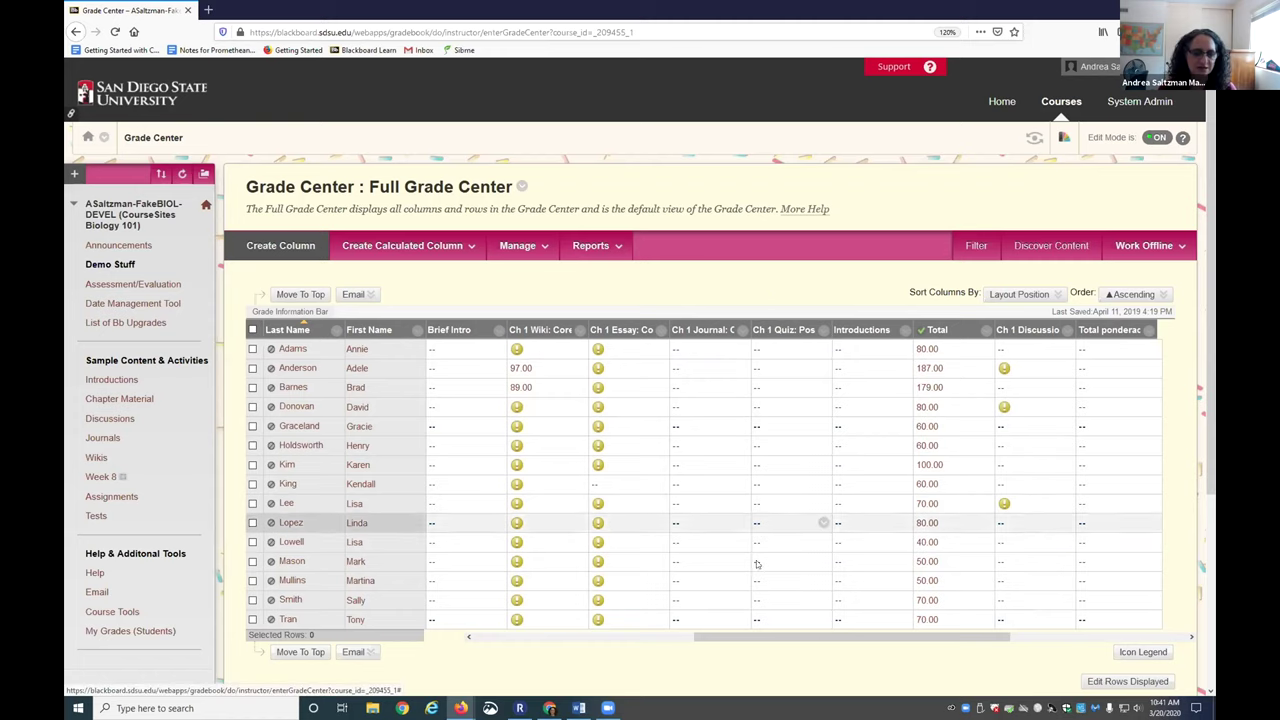
Open the test options of the Chapter 1 quiz, choose Yes for availability to students, and review the timer and display date settings.
click(100, 516)
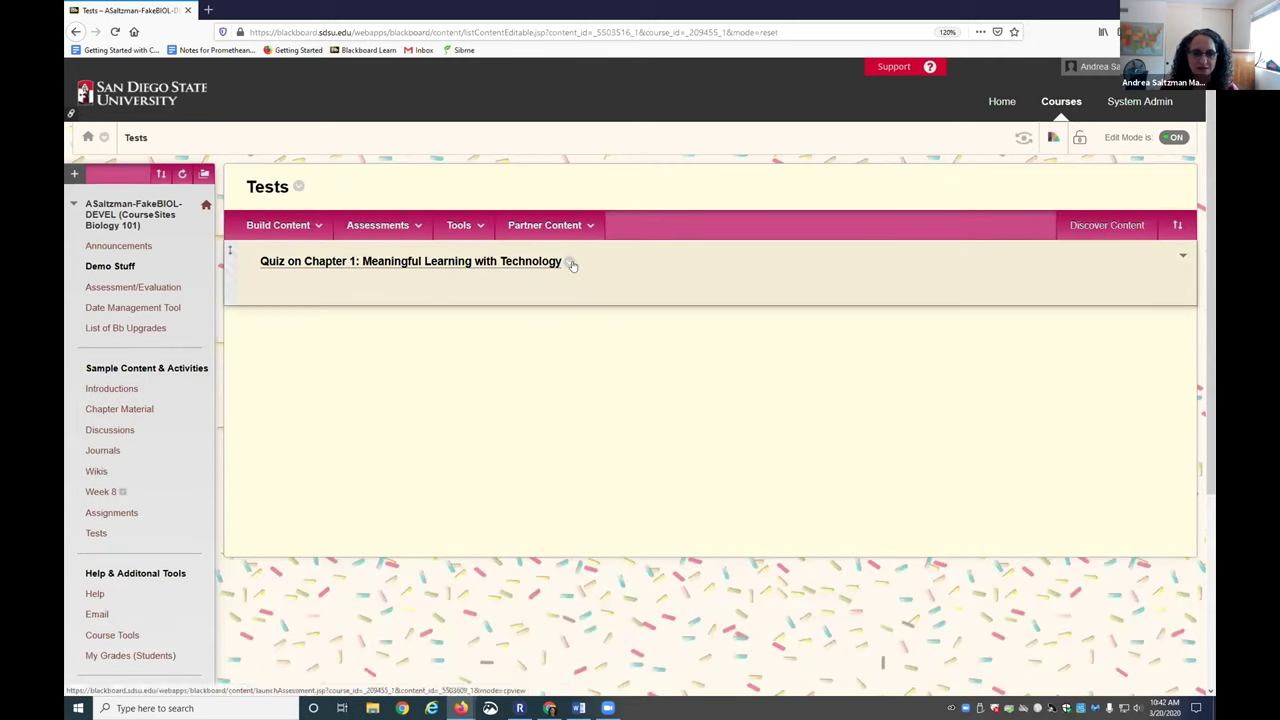
click(571, 264)
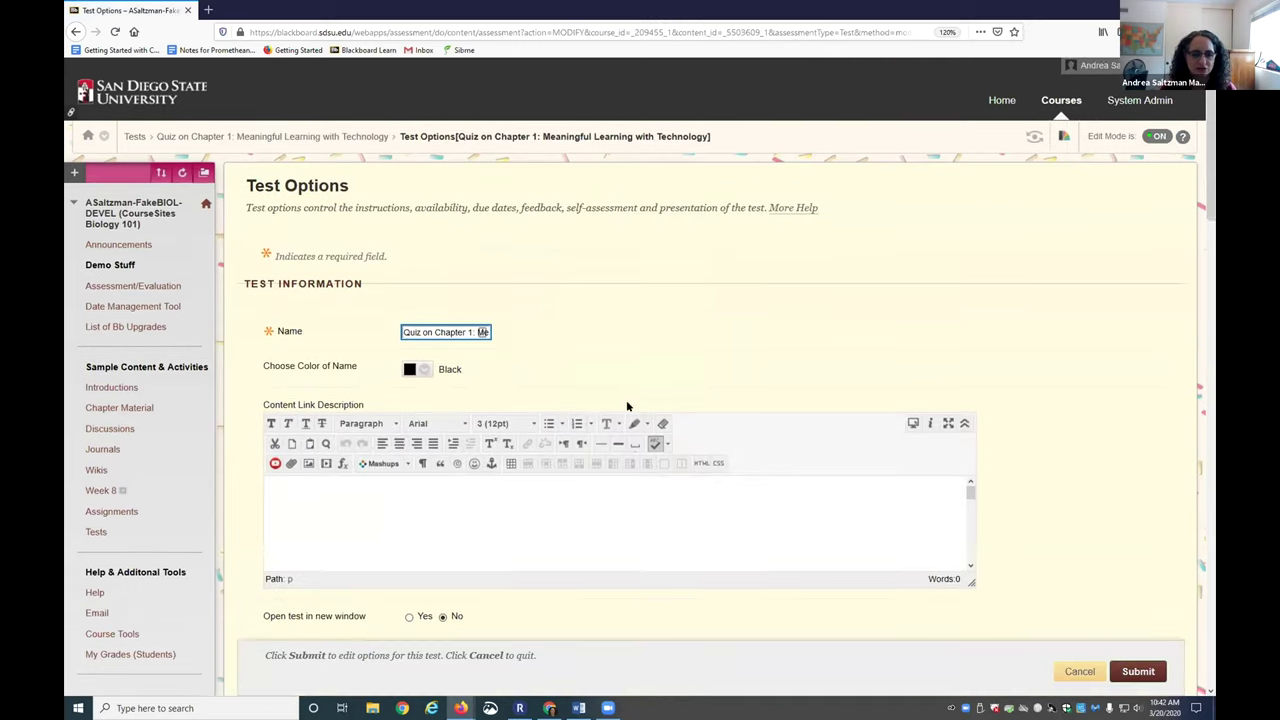
scroll(600, 450, down, 5)
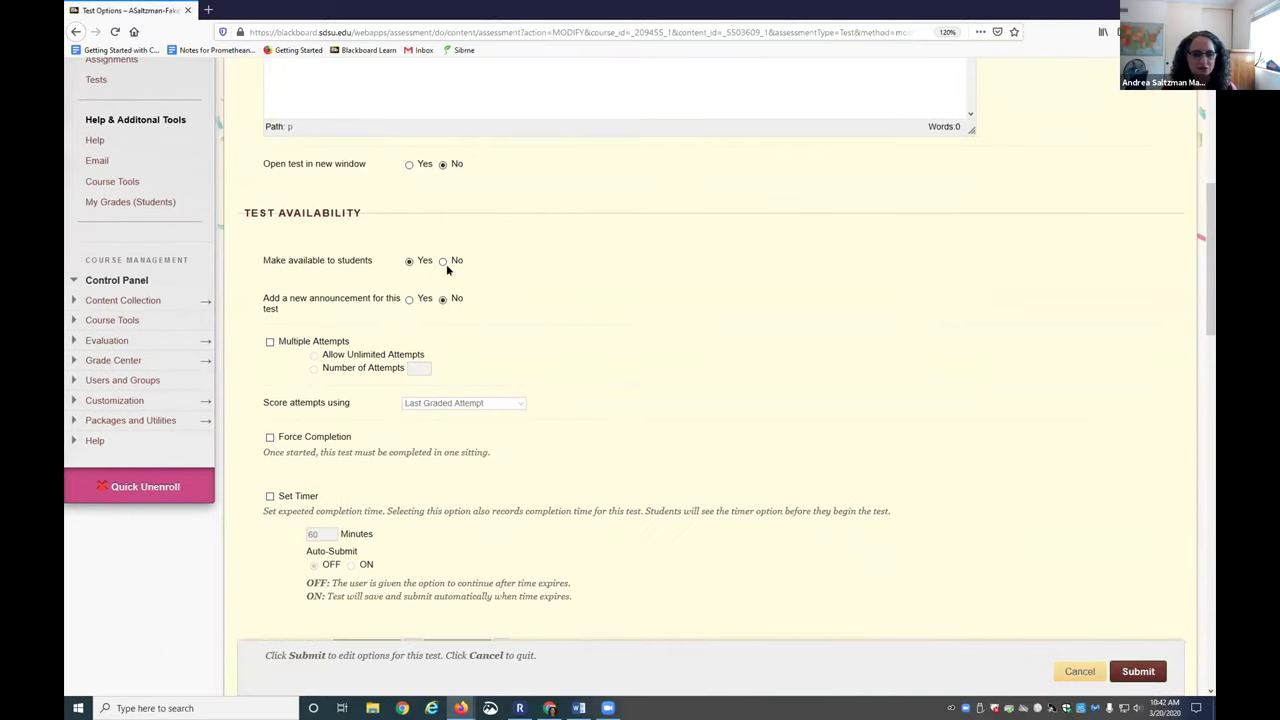
click(405, 263)
scroll(511, 445, down, 3)
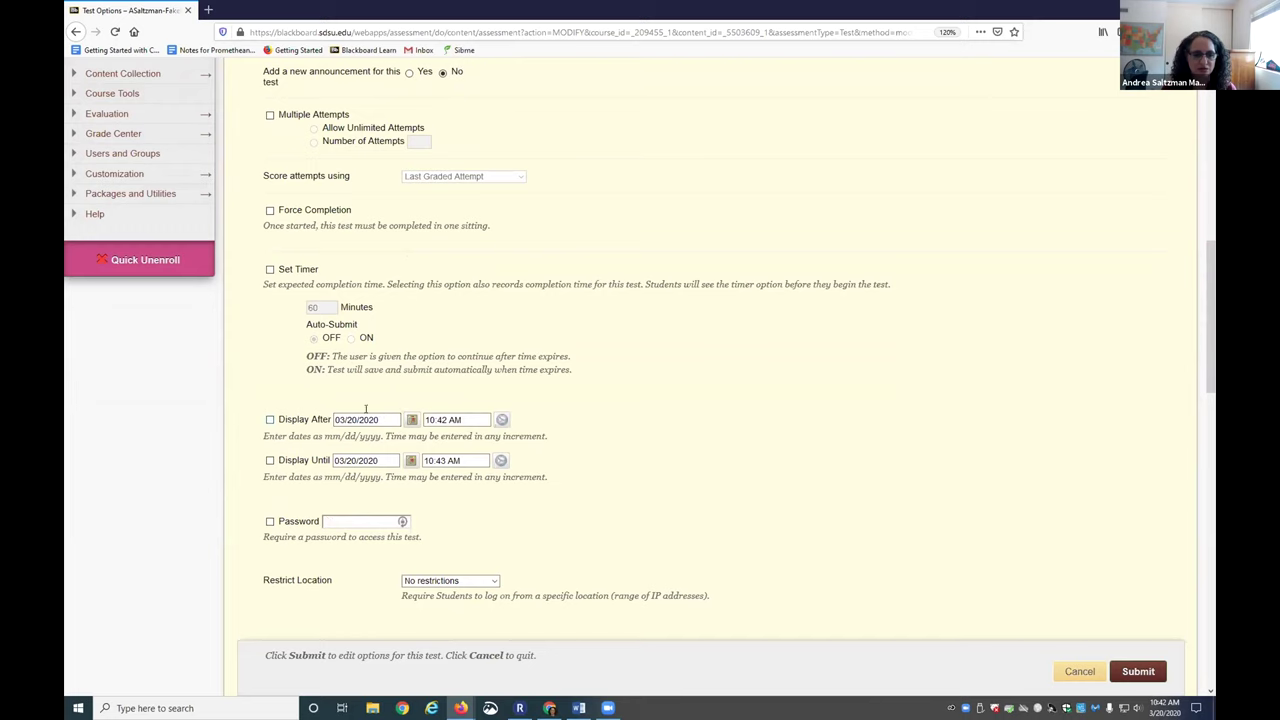
scroll(510, 291, up, 3)
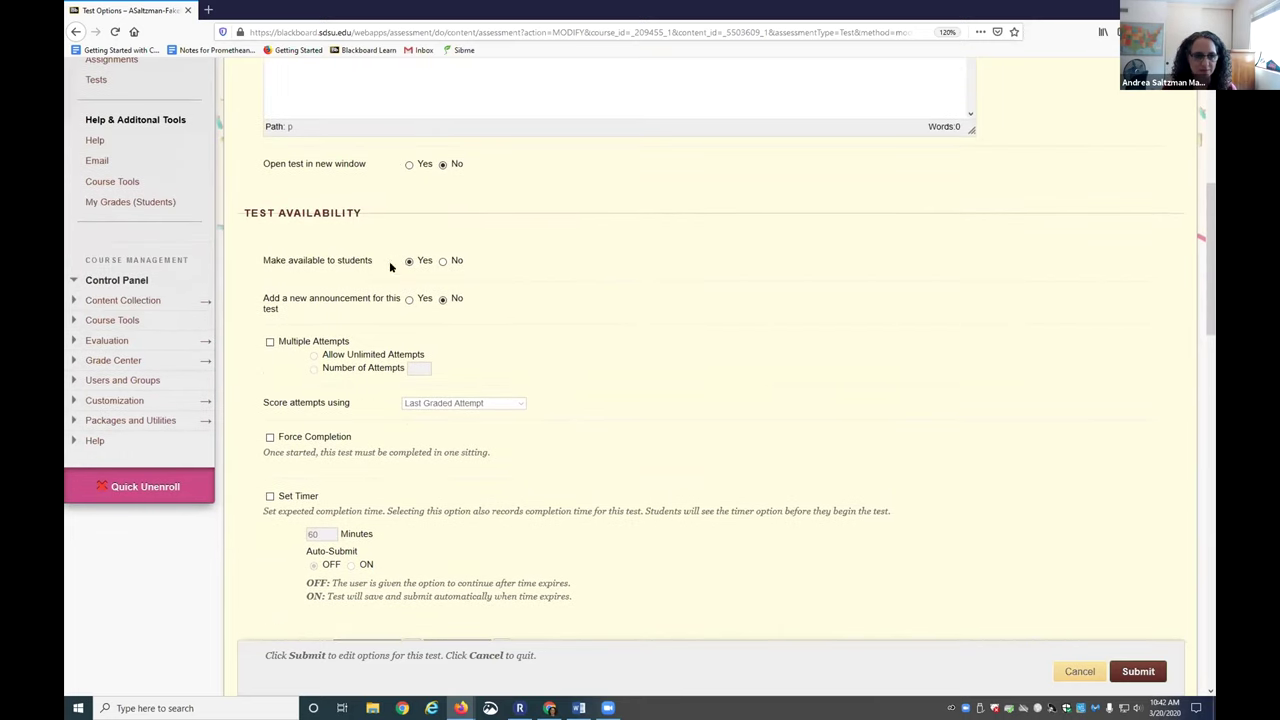
scroll(450, 463, down, 2)
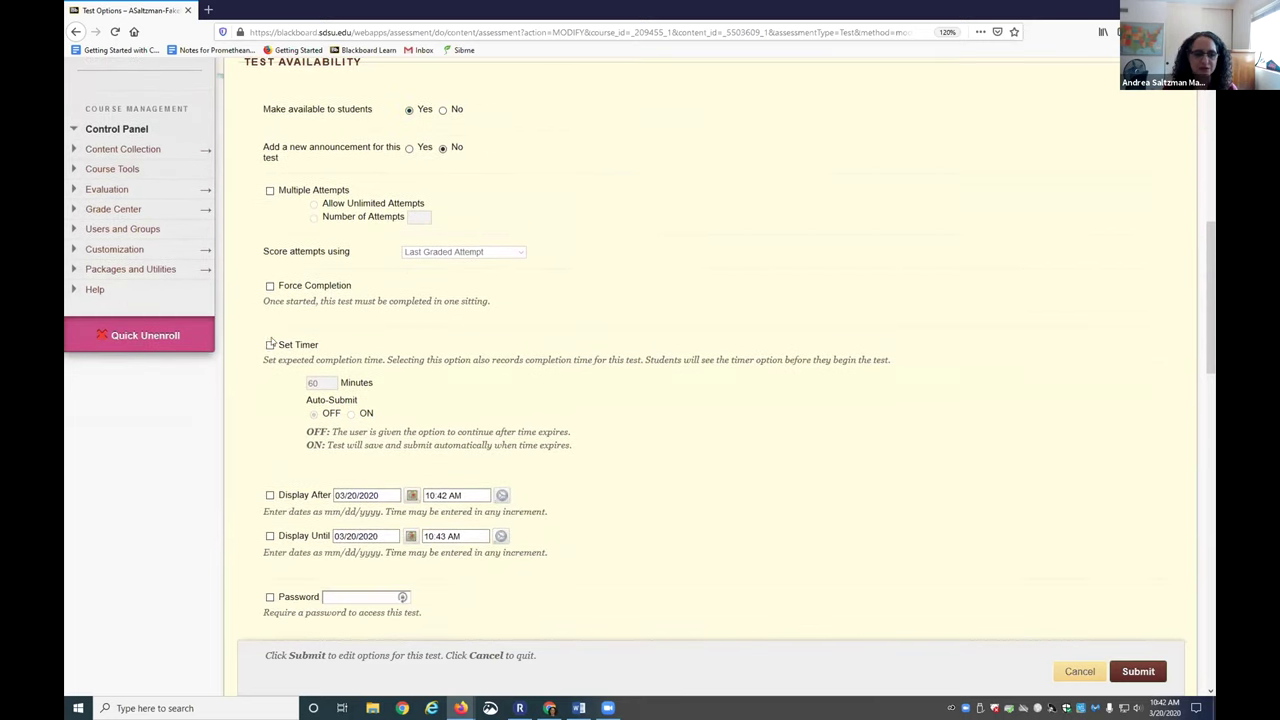
scroll(340, 370, down, 2)
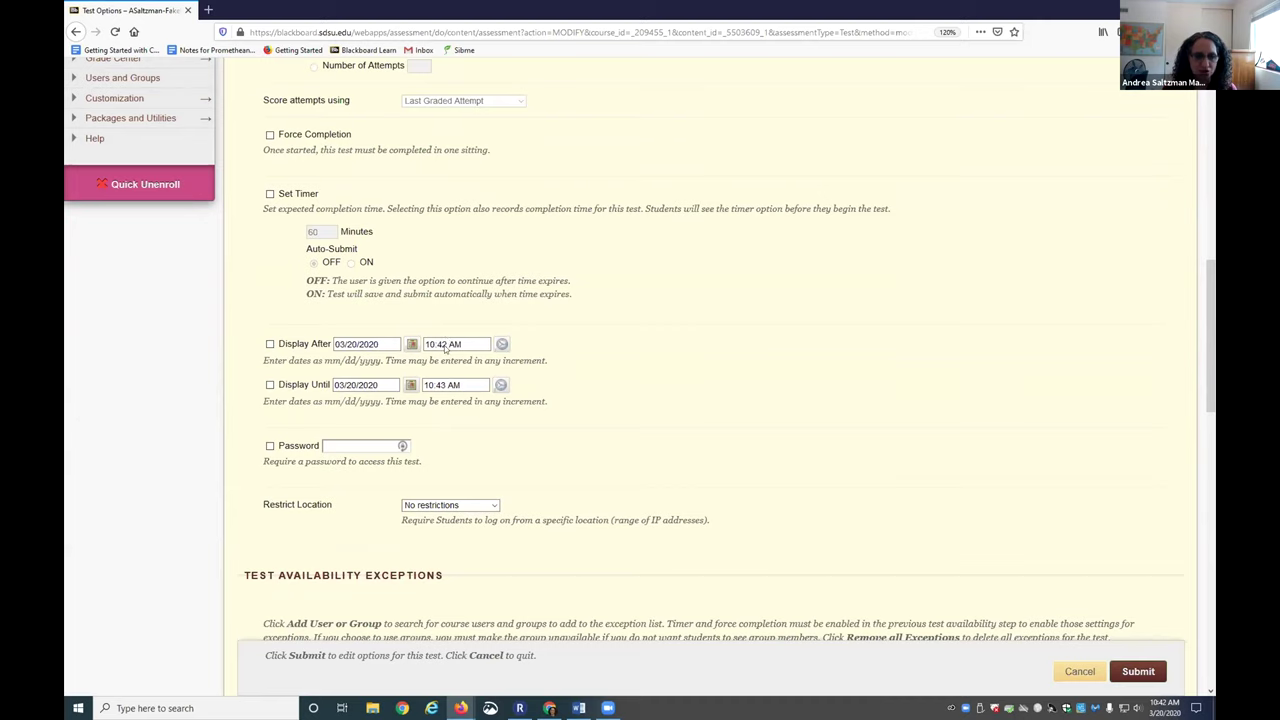
click(445, 385)
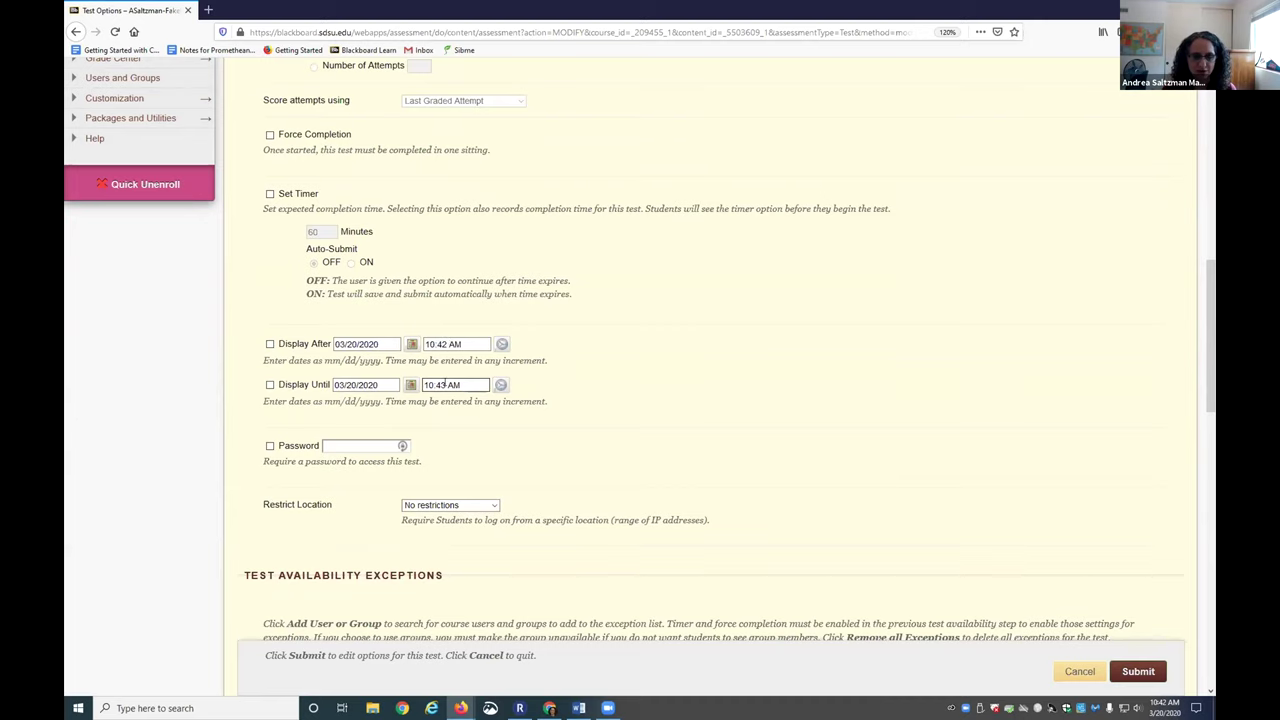
Add the third student in the user list to the quiz's test availability exceptions.
scroll(621, 402, down, 4)
scroll(621, 404, down, 3)
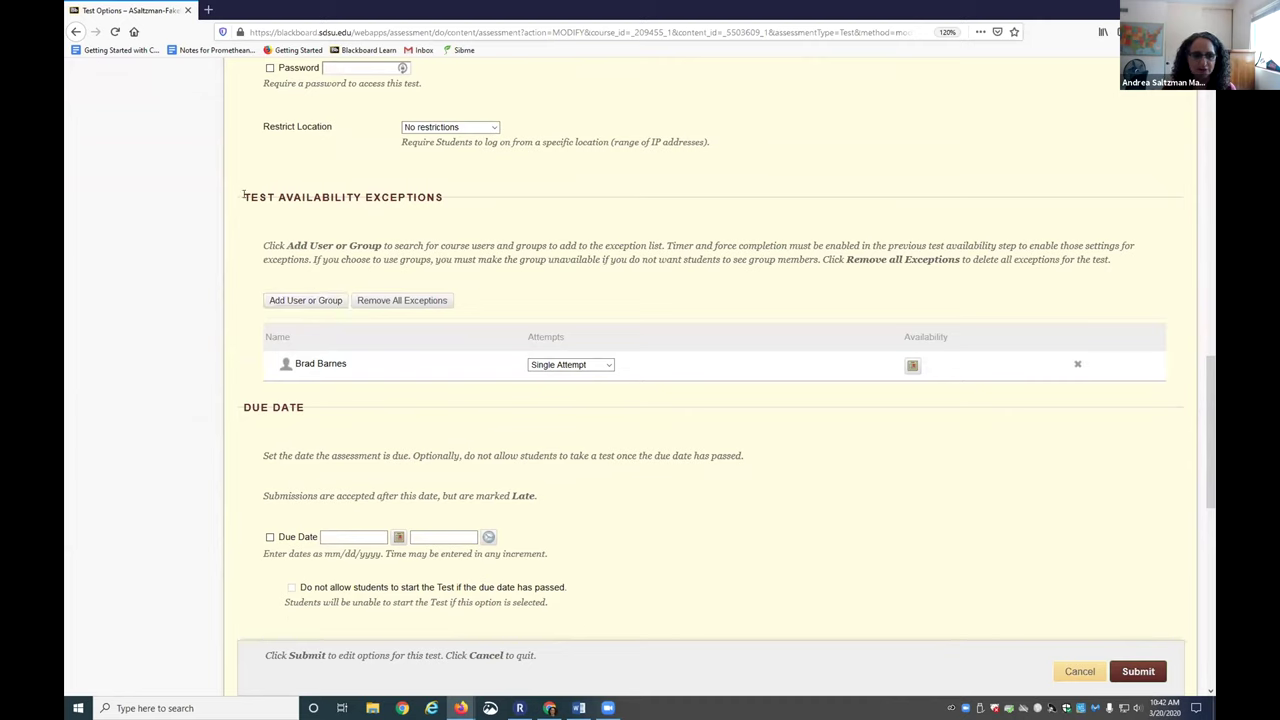
click(306, 300)
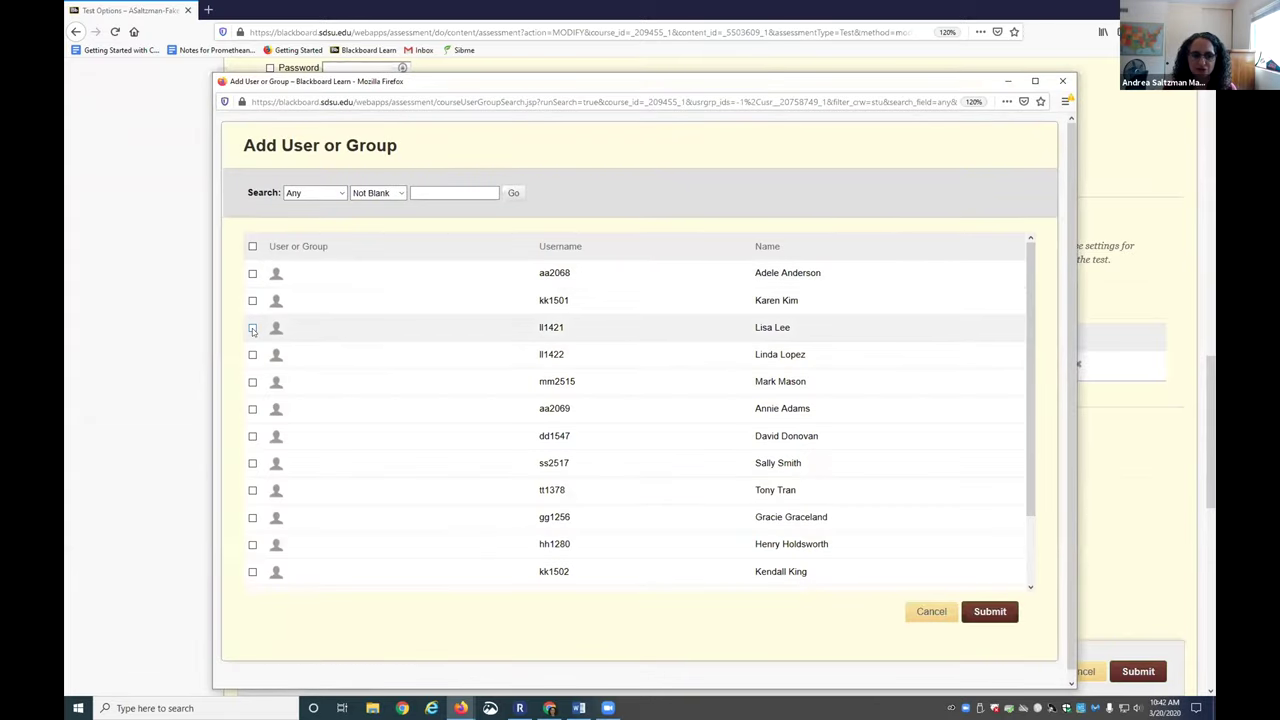
click(253, 328)
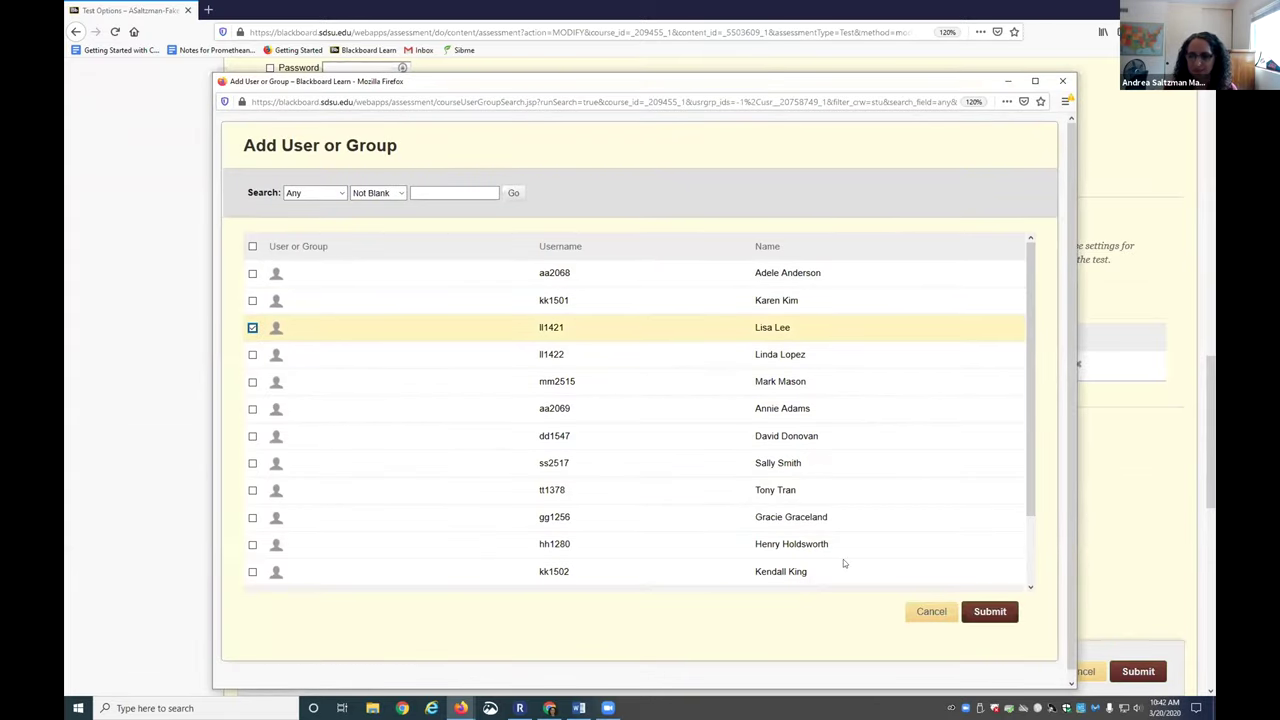
click(989, 611)
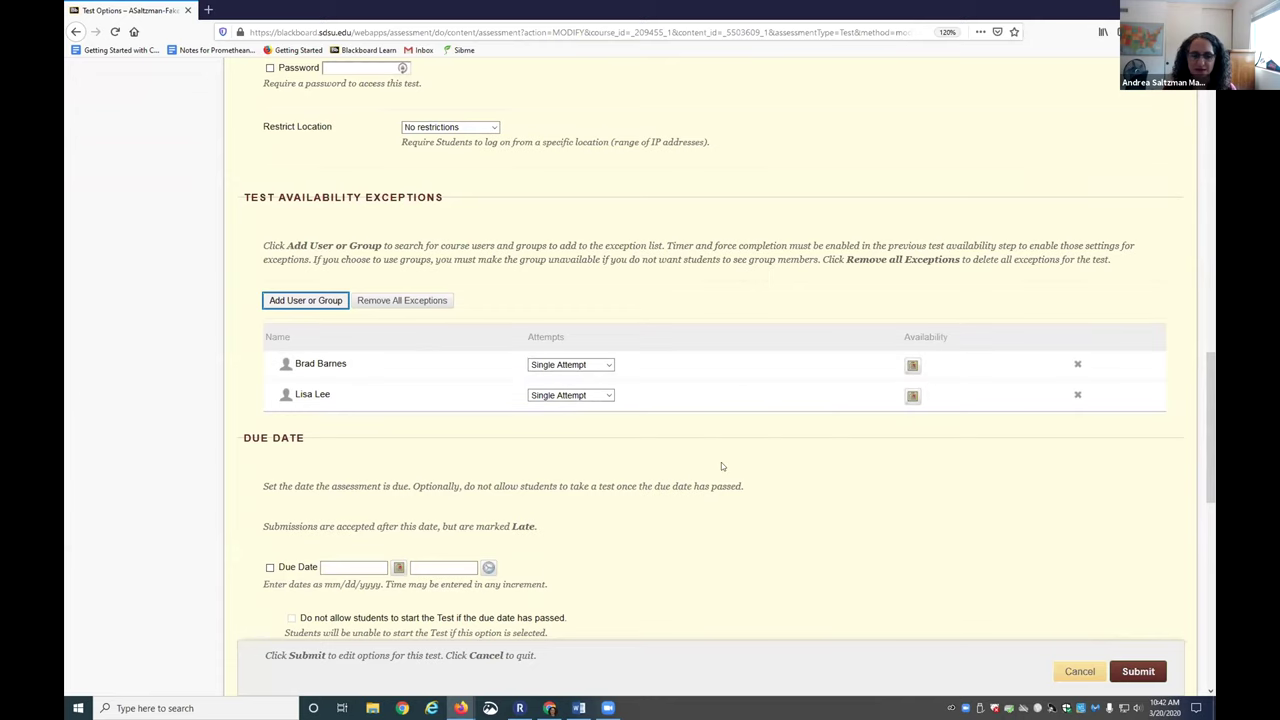
Enable the test timer in the availability settings and turn its Auto-Submit option ON.
scroll(564, 293, up, 3)
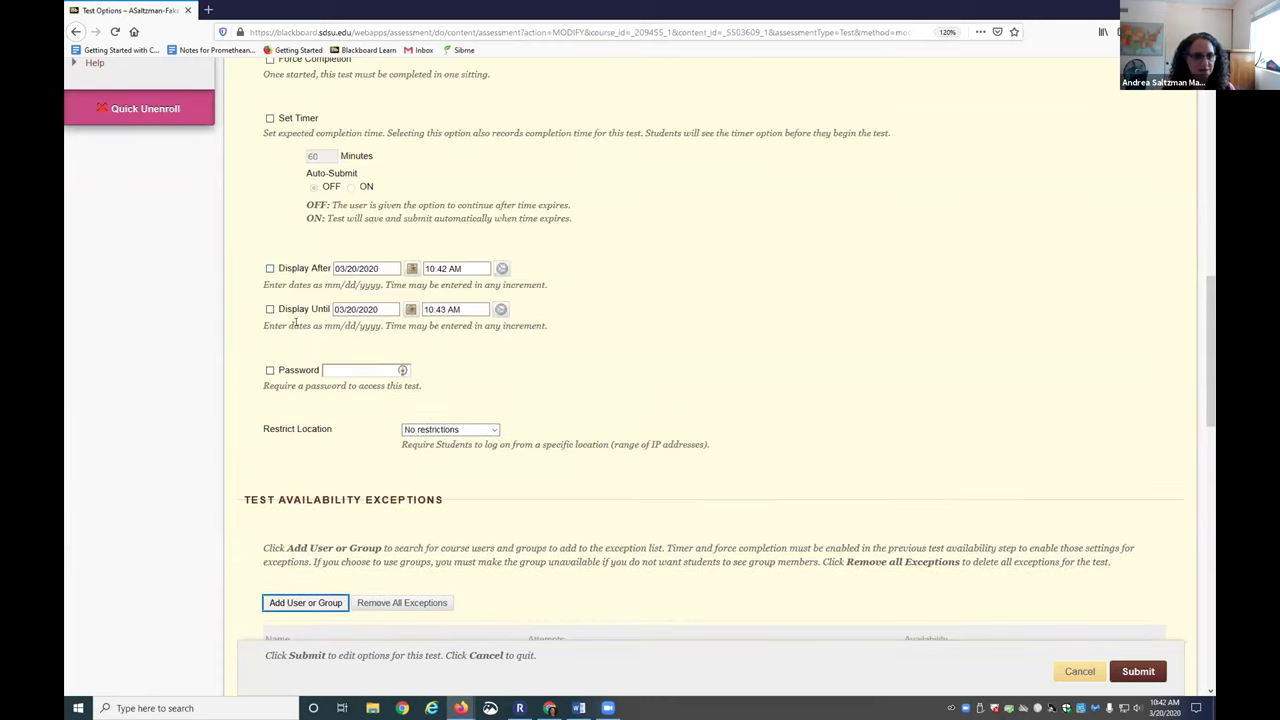
click(269, 118)
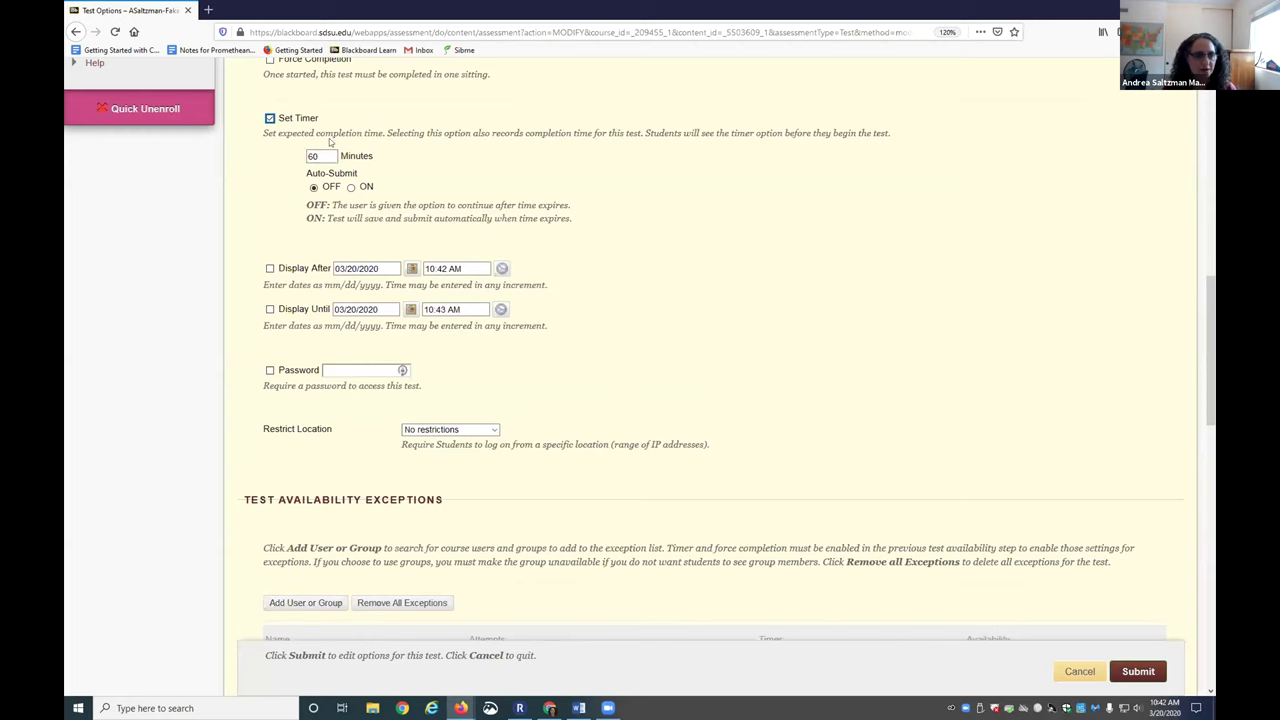
click(350, 187)
Add the first student in the user list to the quiz's test availability exceptions.
scroll(600, 425, down, 4)
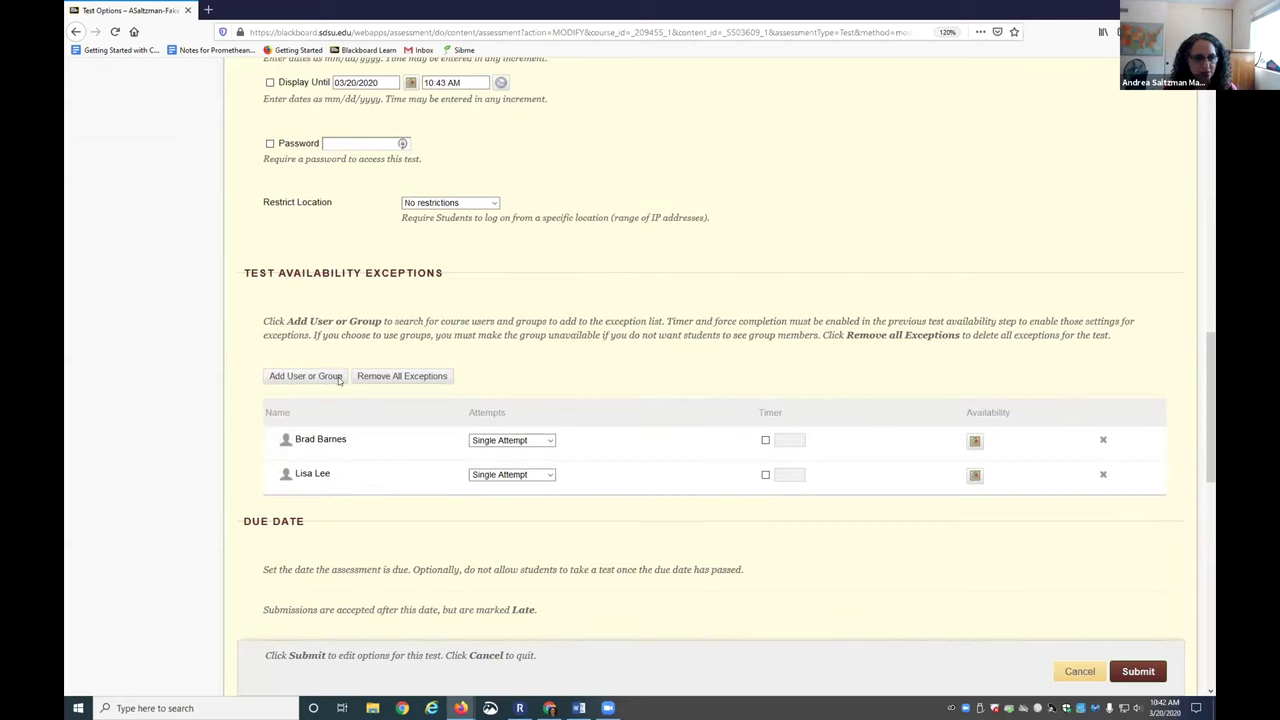
click(336, 378)
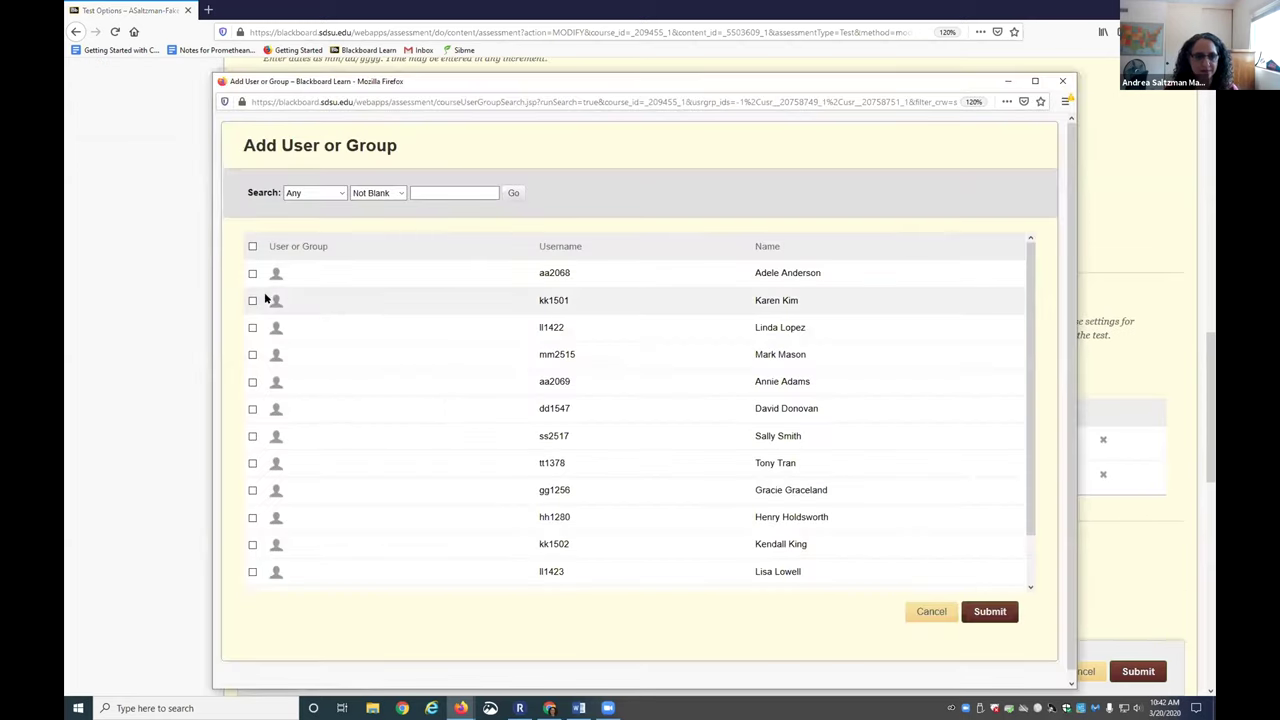
click(253, 274)
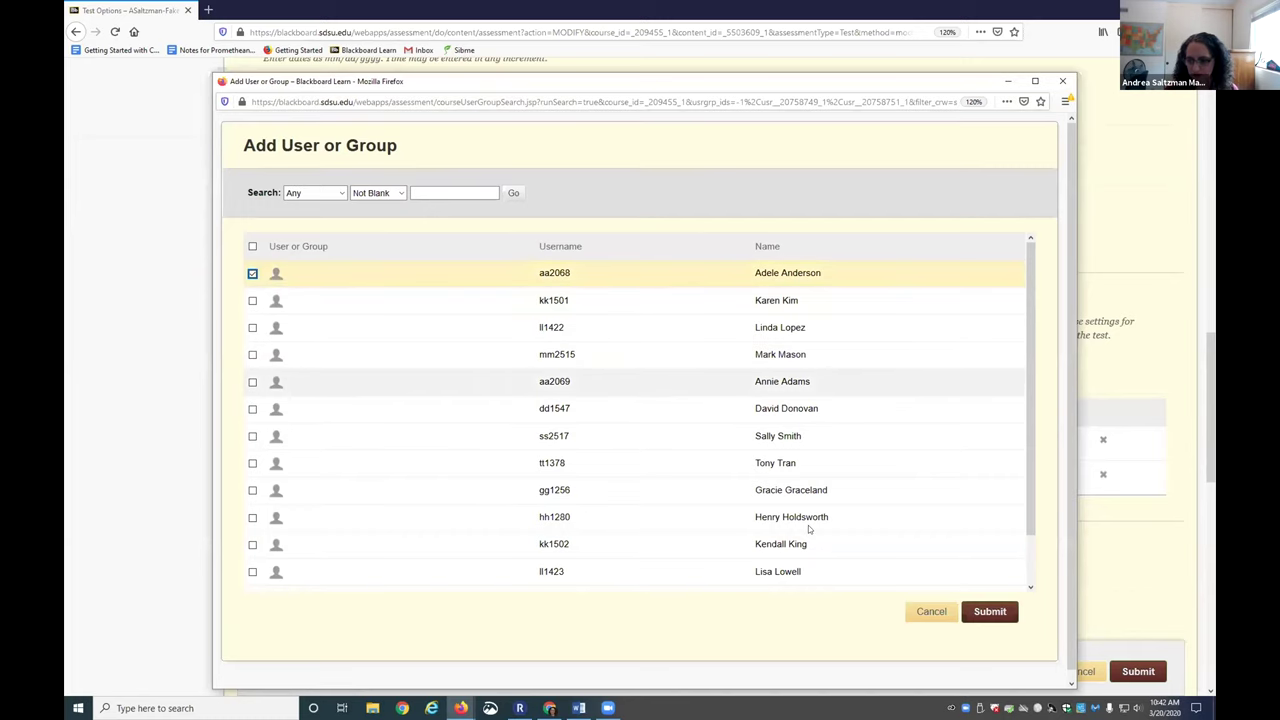
click(1003, 611)
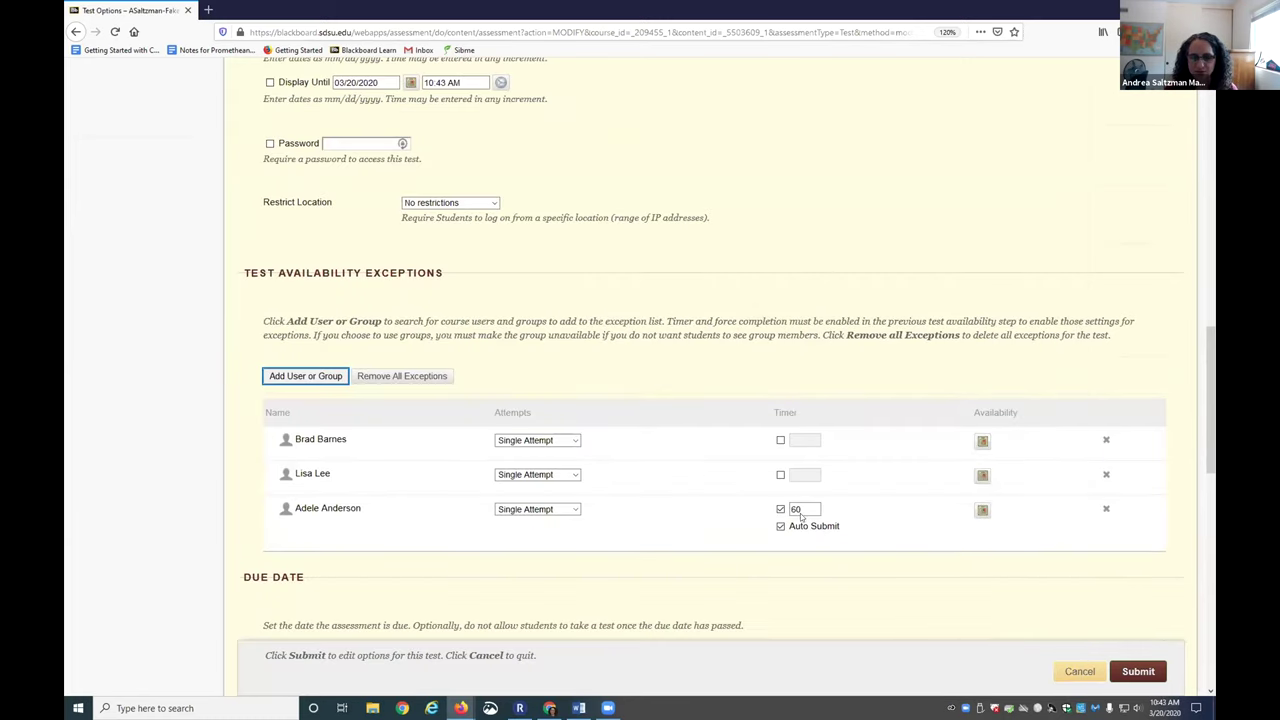
Set the timer of the newly added student's availability exception to 90 minutes.
scroll(538, 292, up, 1)
scroll(538, 292, up, 1)
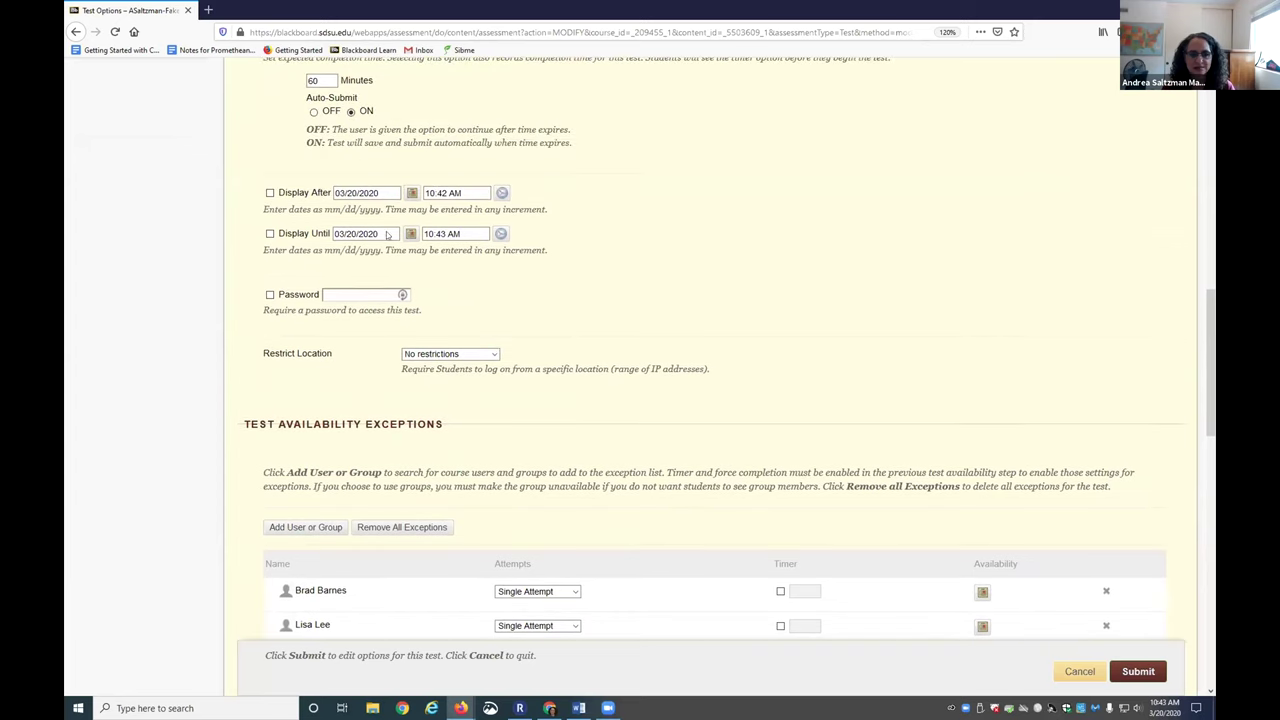
scroll(719, 446, down, 3)
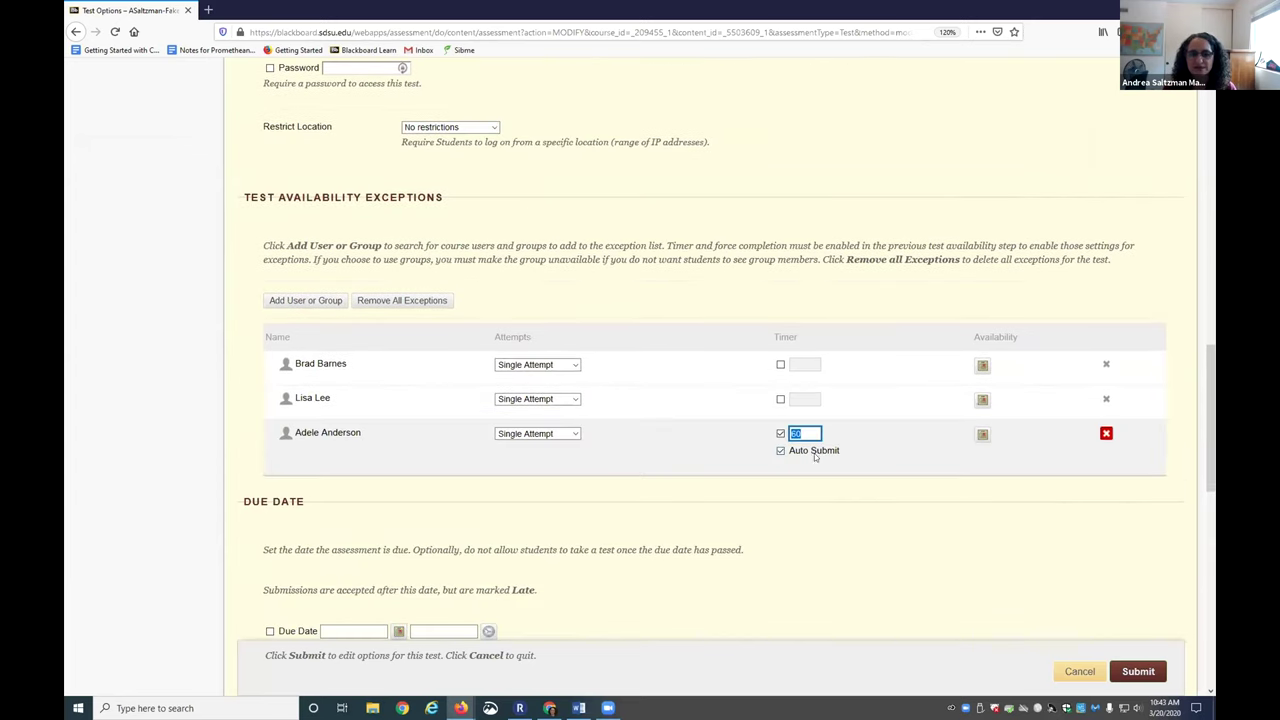
text(90)
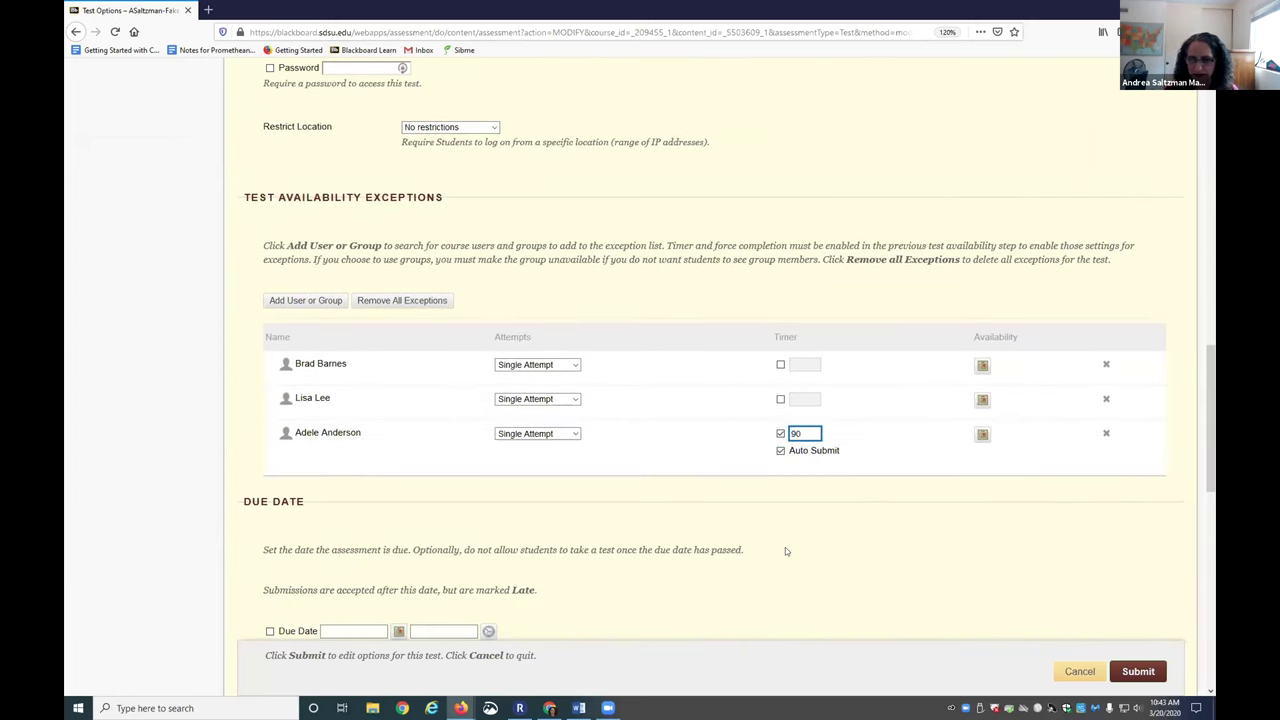
Try out the Score per Question option of the After Submission feedback rule, consult its description, and clear the option again.
scroll(641, 402, down, 5)
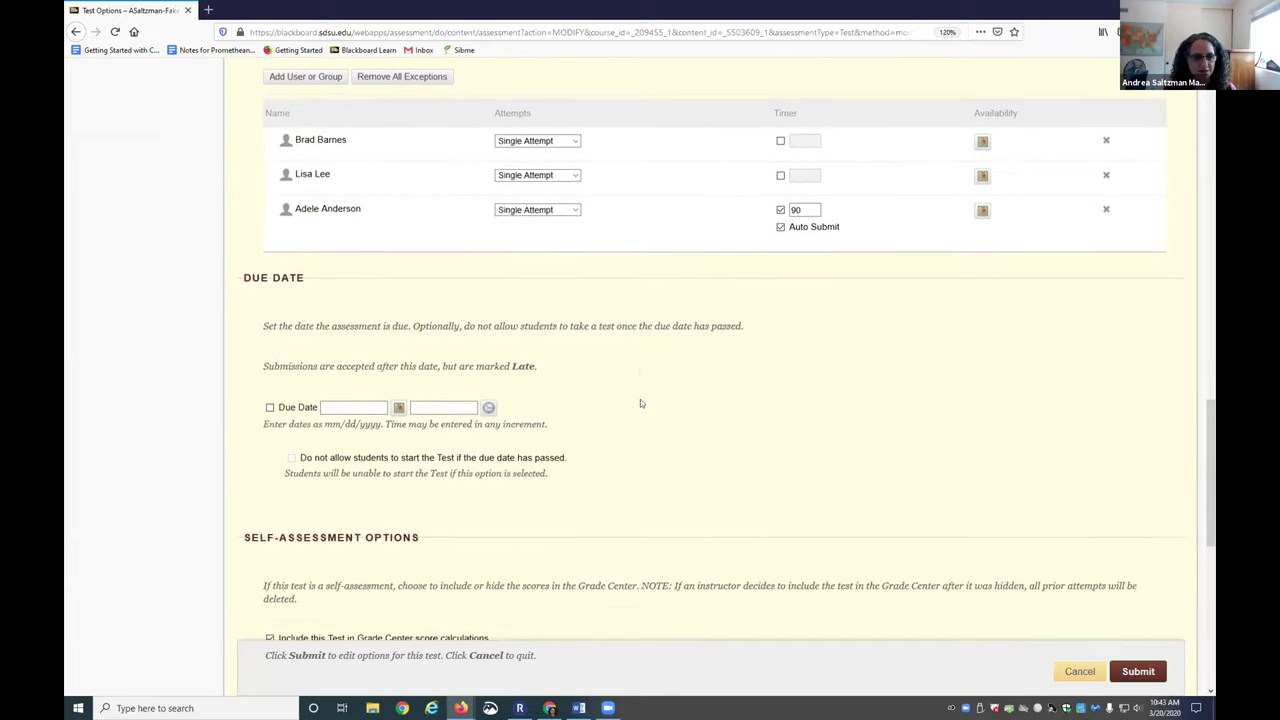
scroll(640, 399, down, 2)
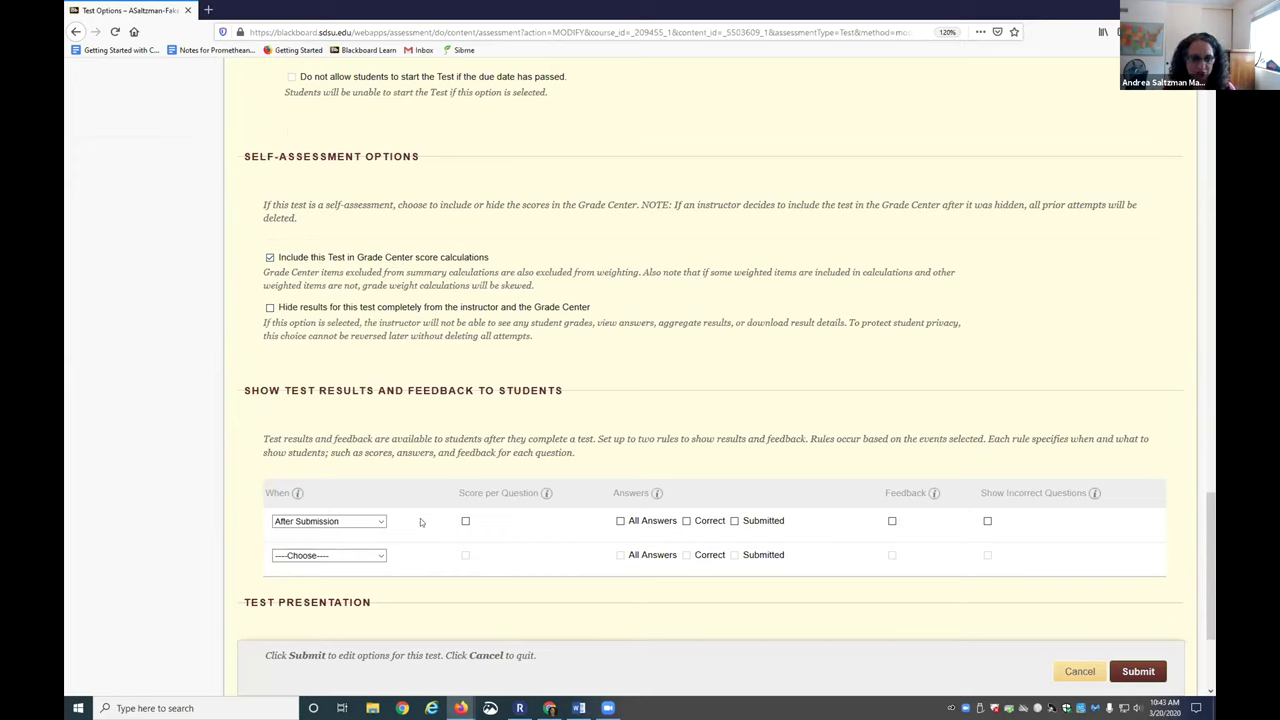
mouse_move(495, 493)
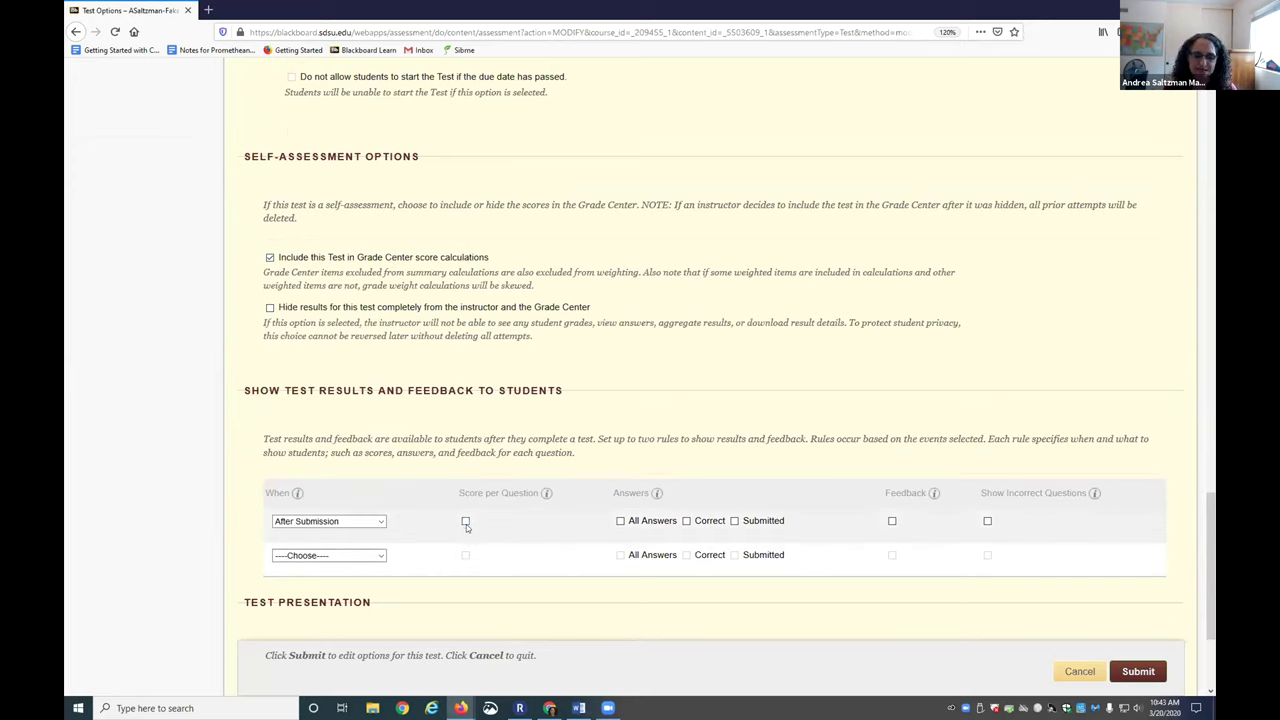
click(465, 521)
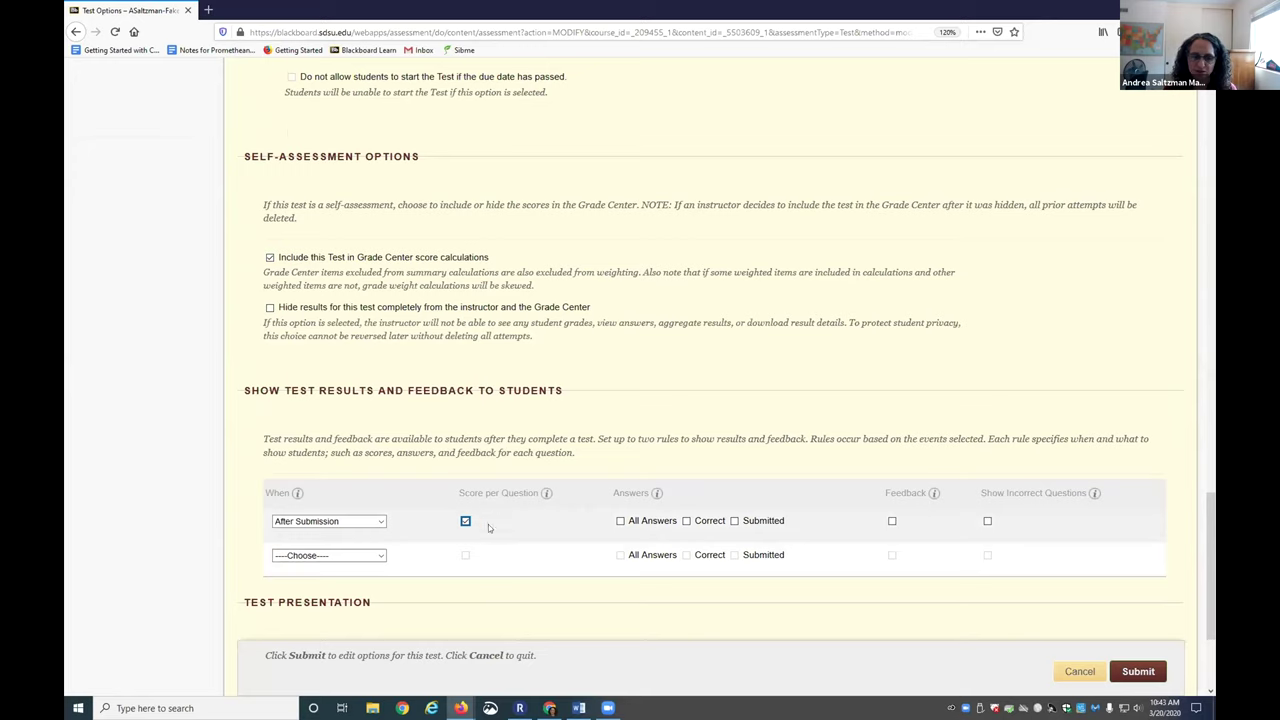
mouse_move(473, 494)
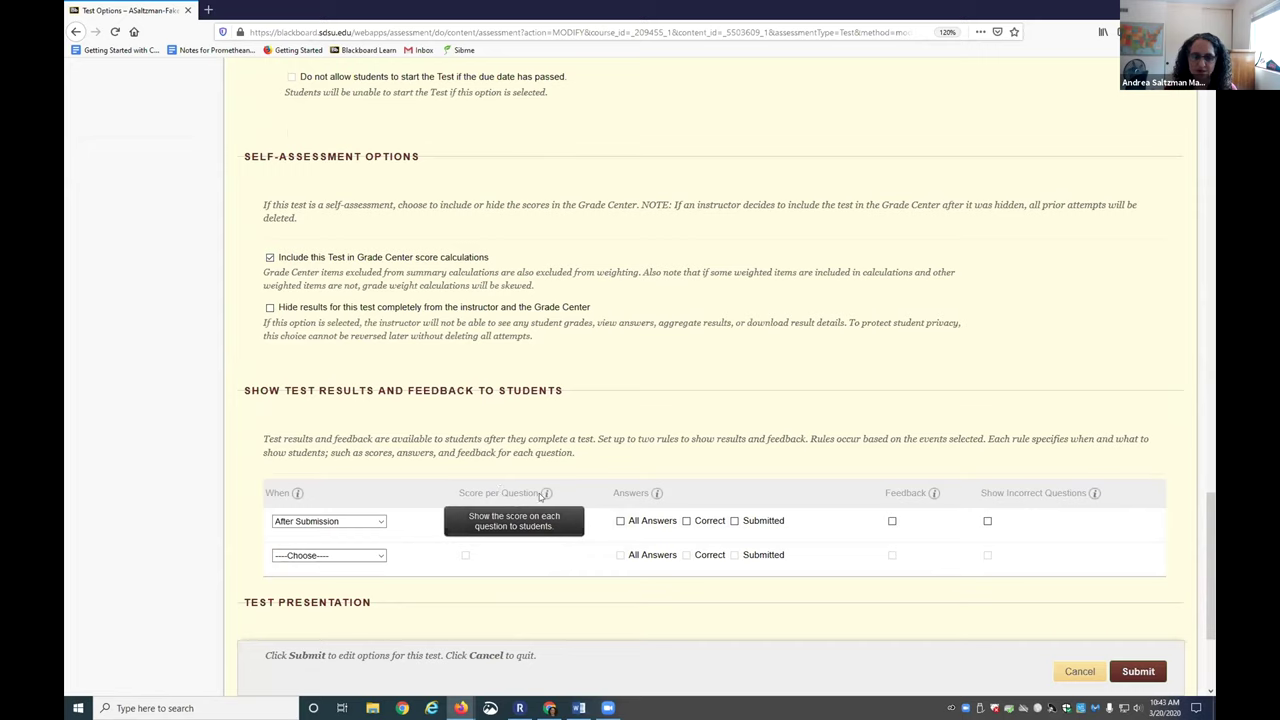
click(465, 521)
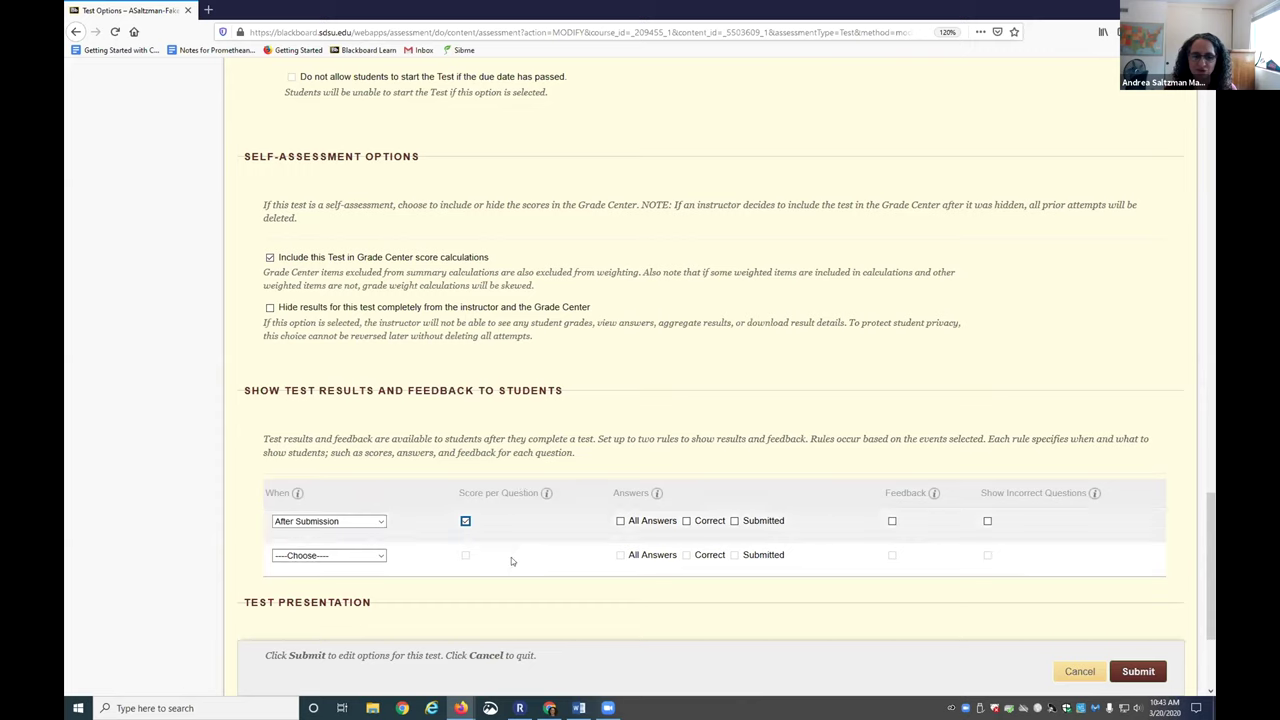
click(465, 521)
Set the test presentation to One at a Time with backtracking allowed and question randomization off, and submit the test options.
scroll(530, 509, down, 1)
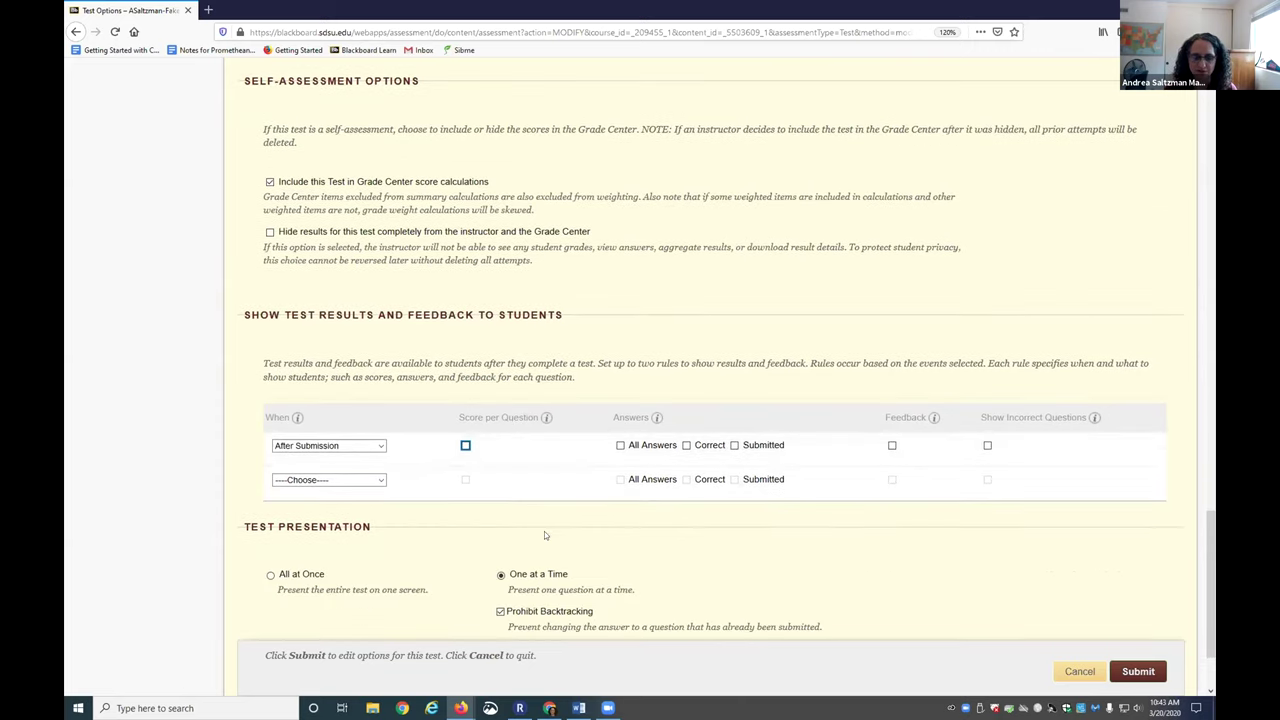
scroll(590, 474, down, 2)
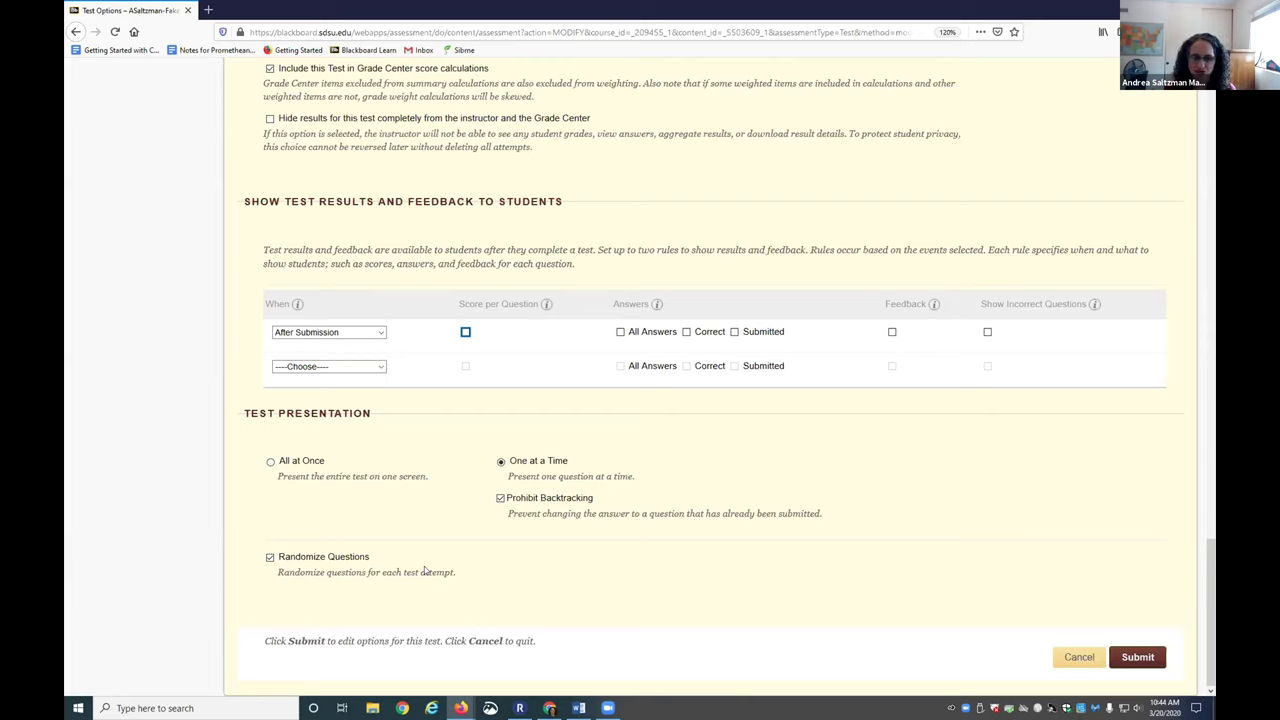
click(269, 461)
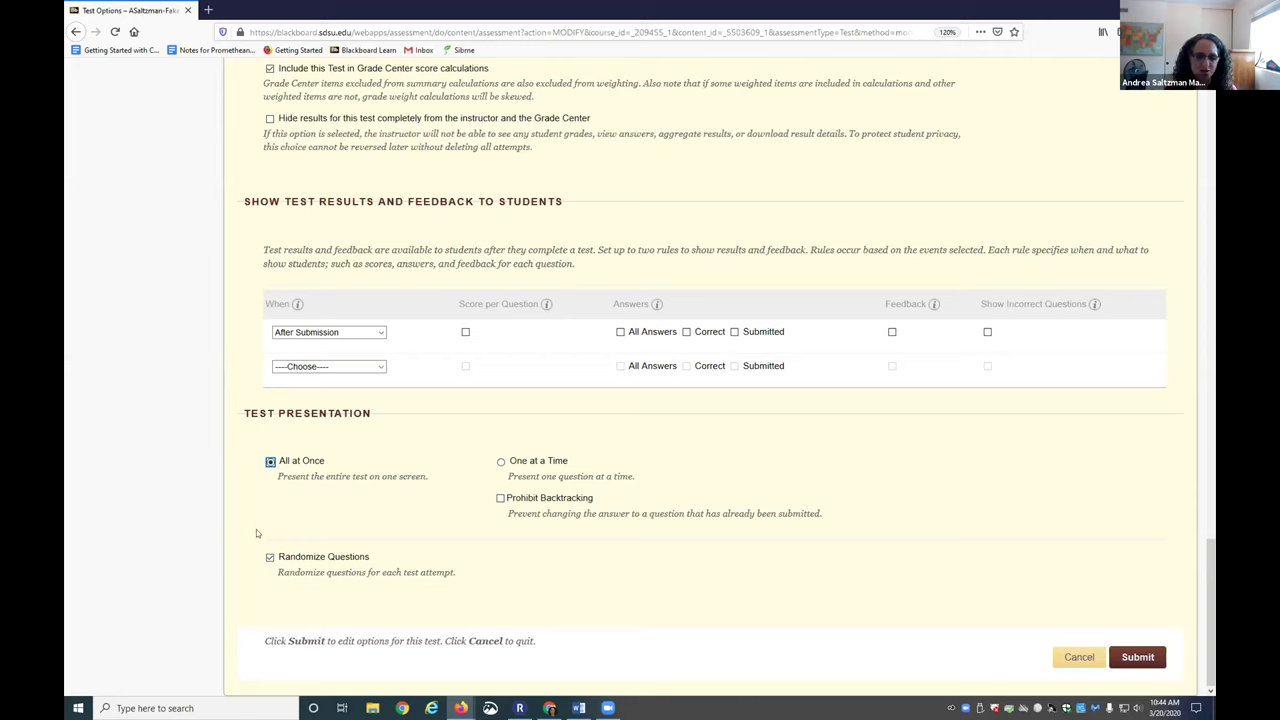
click(304, 463)
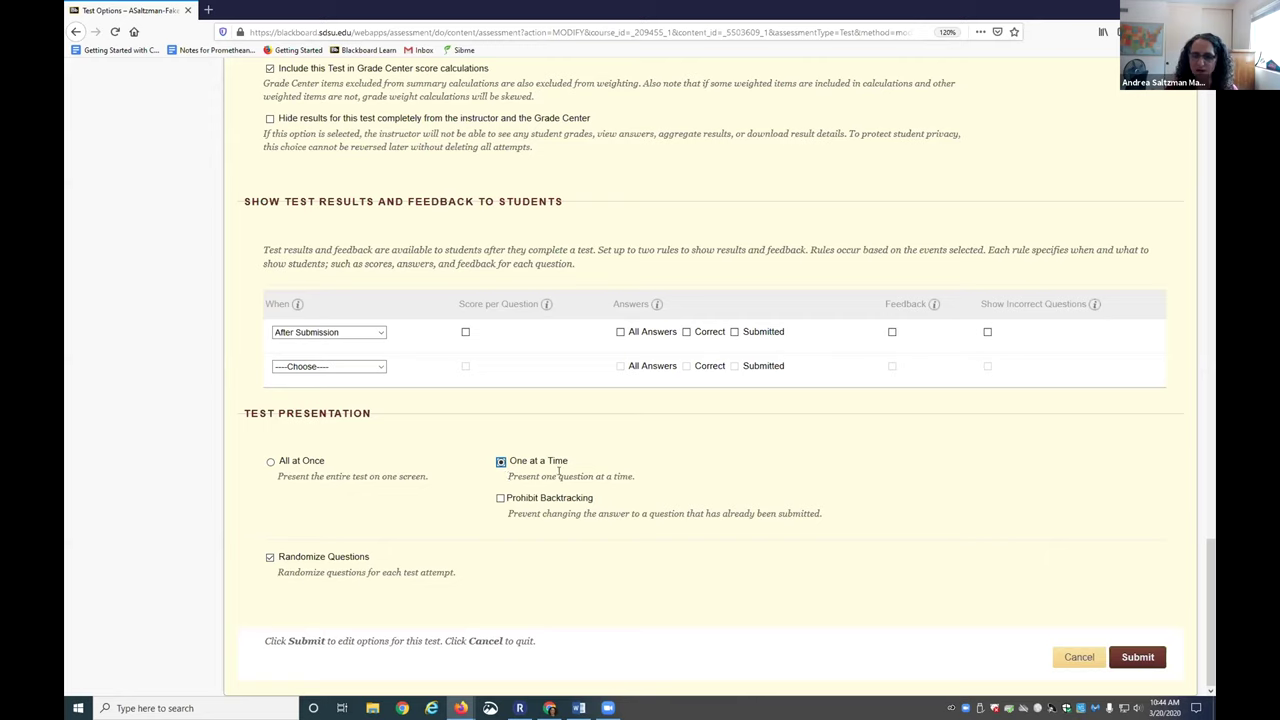
click(270, 557)
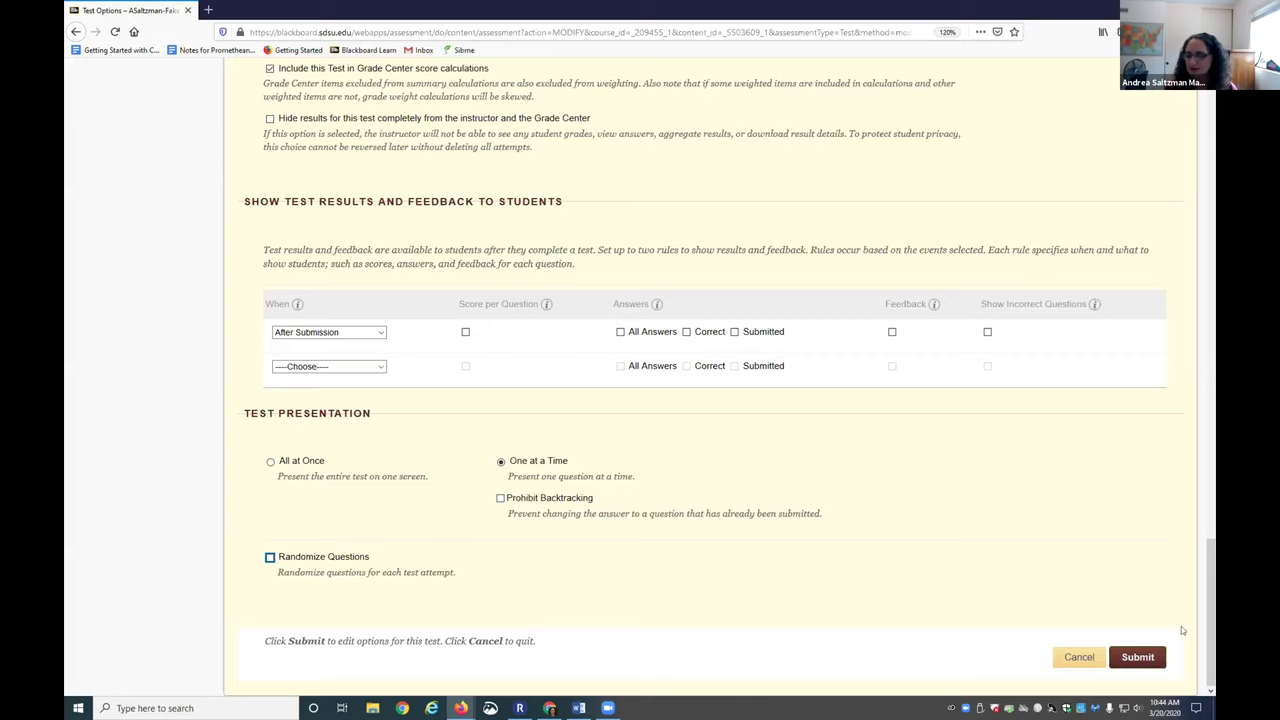
click(1138, 657)
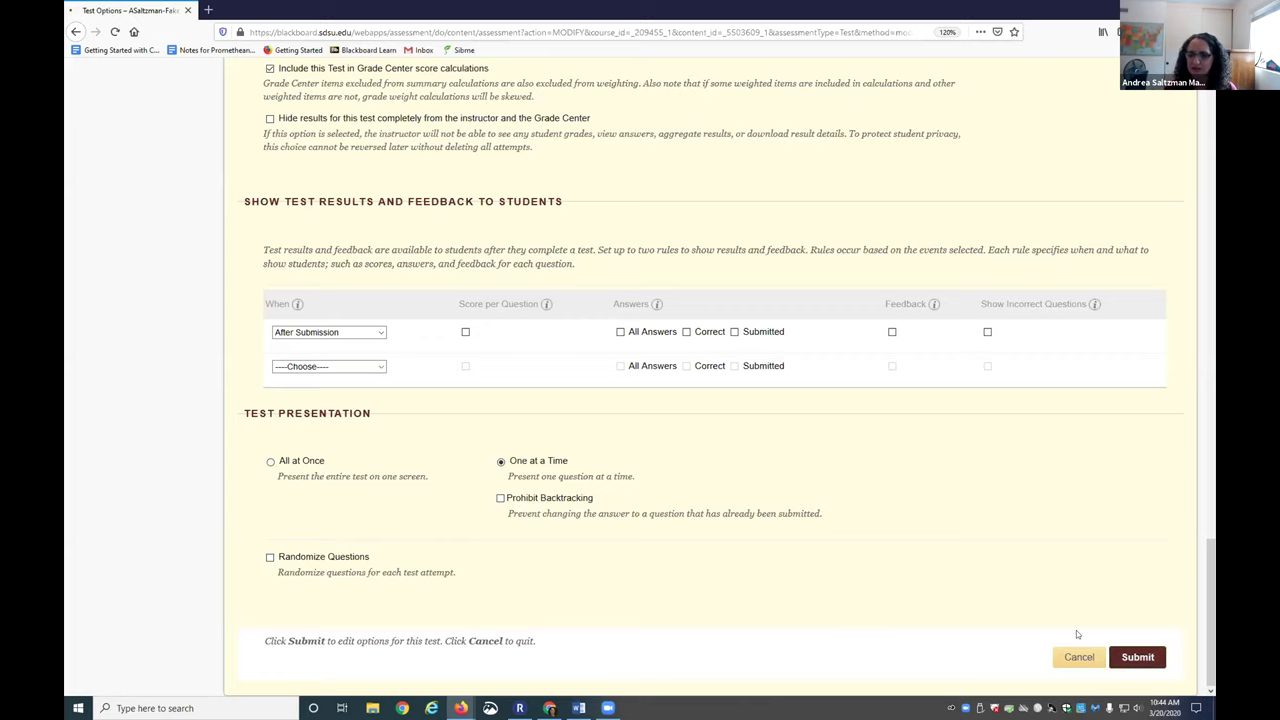